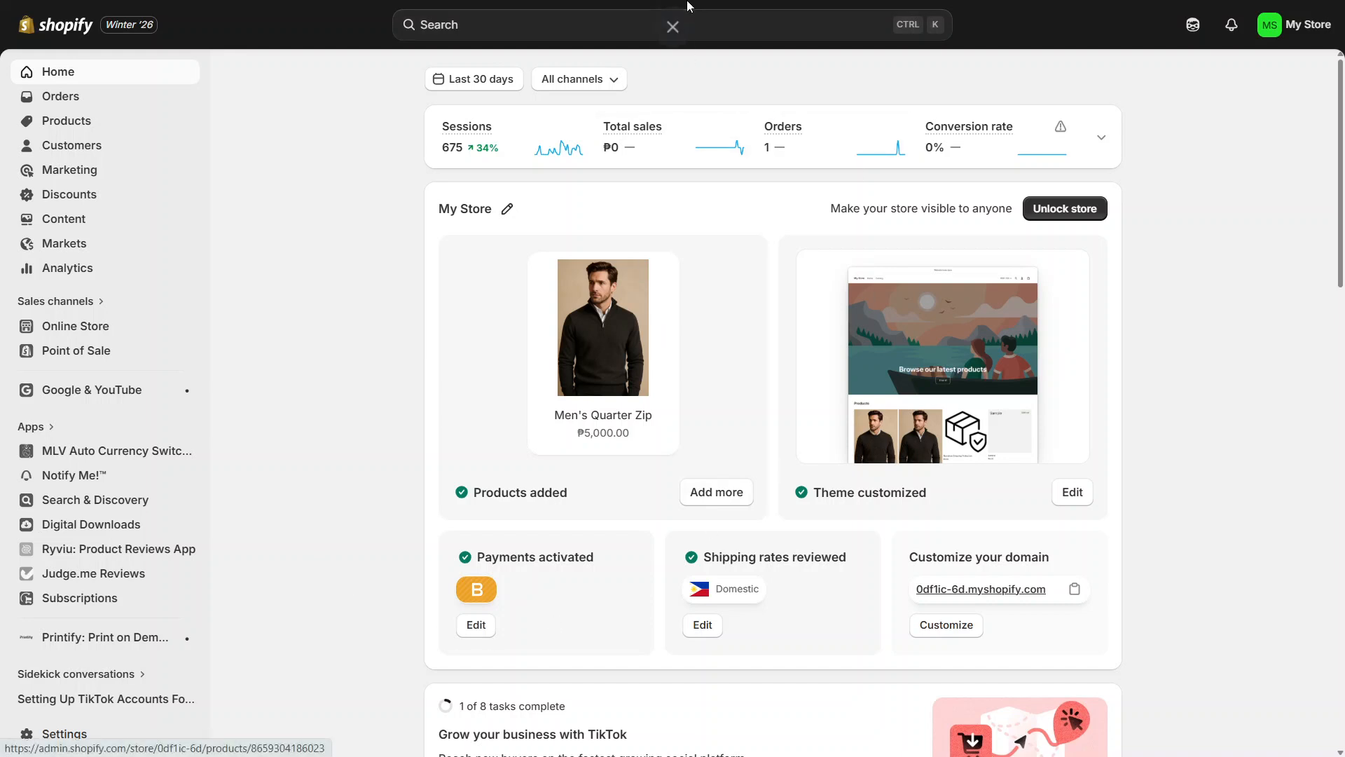
- Search the store's apps for "blockit" and install Blockit: Checkout Validation from the Shopify App Store
left_click(475, 30)
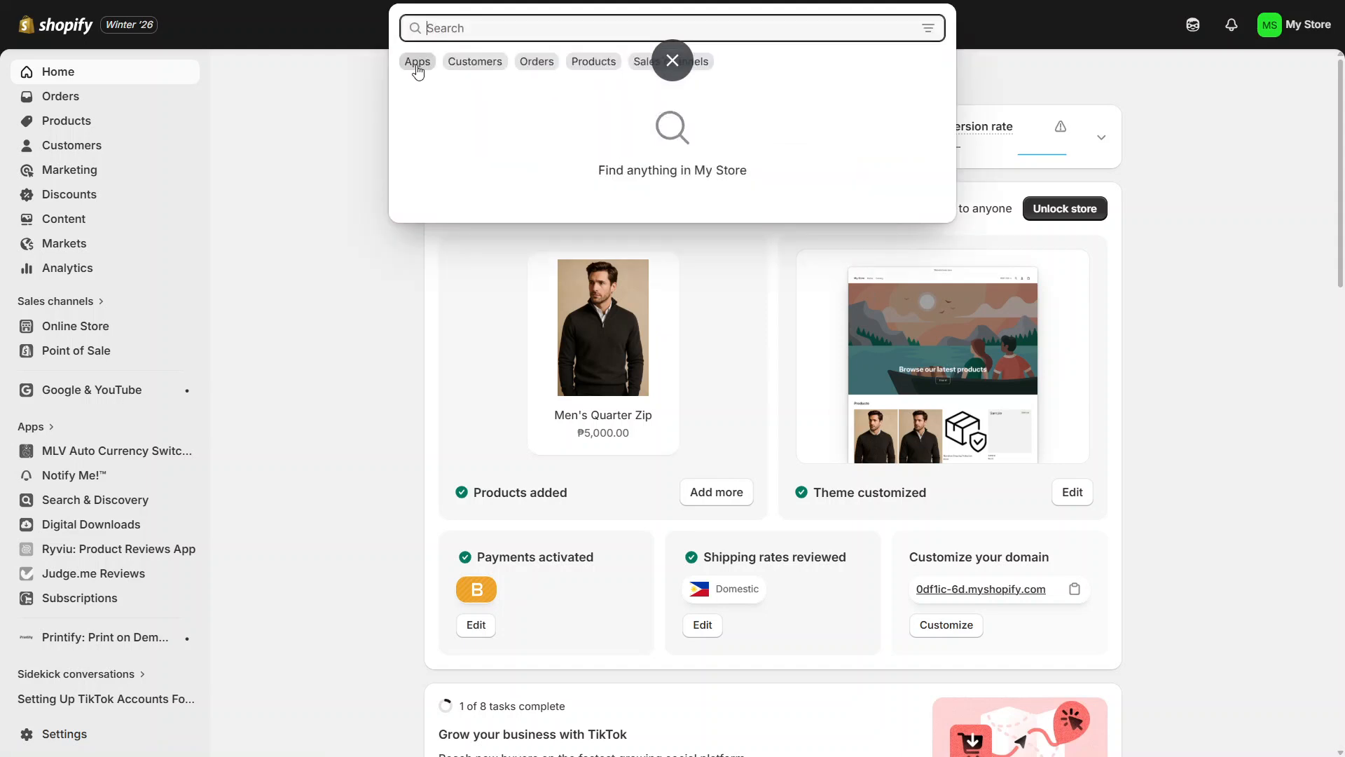
left_click(417, 63)
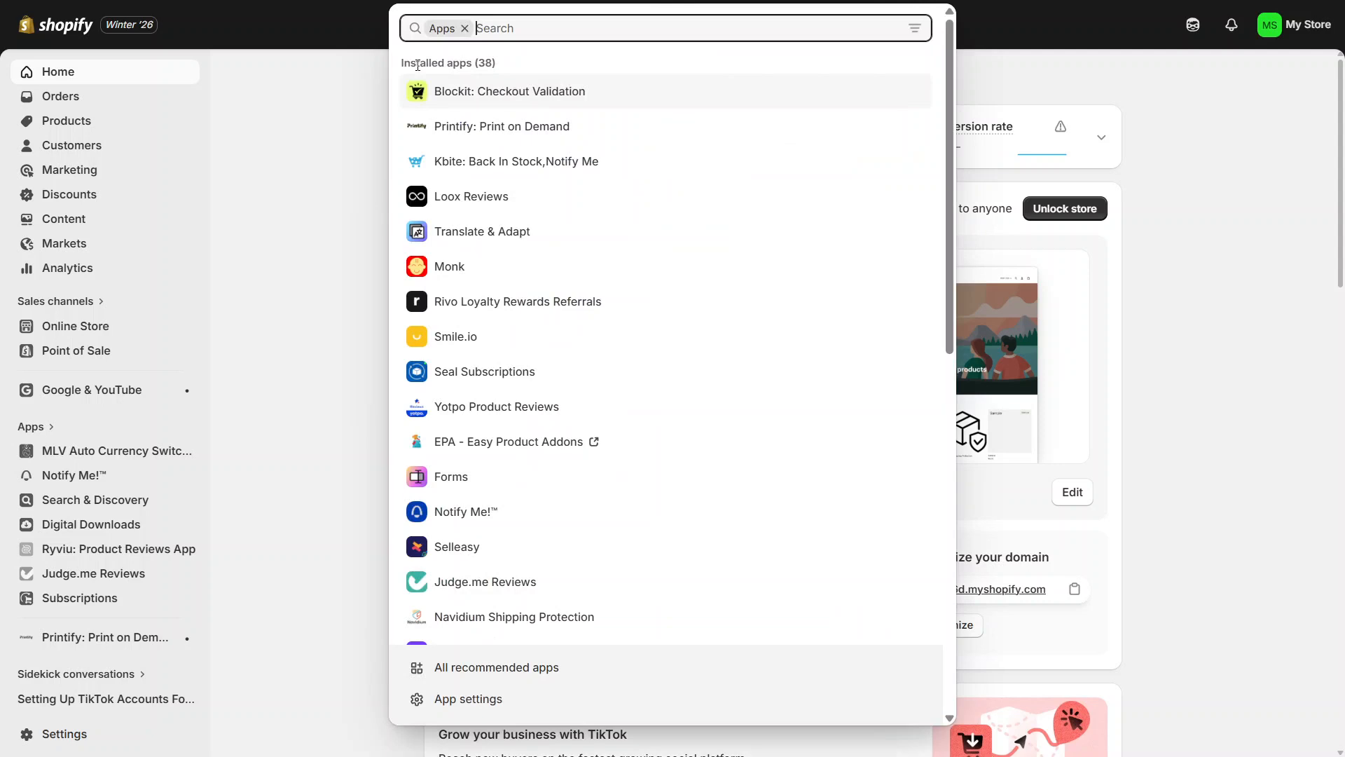
type("bloc")
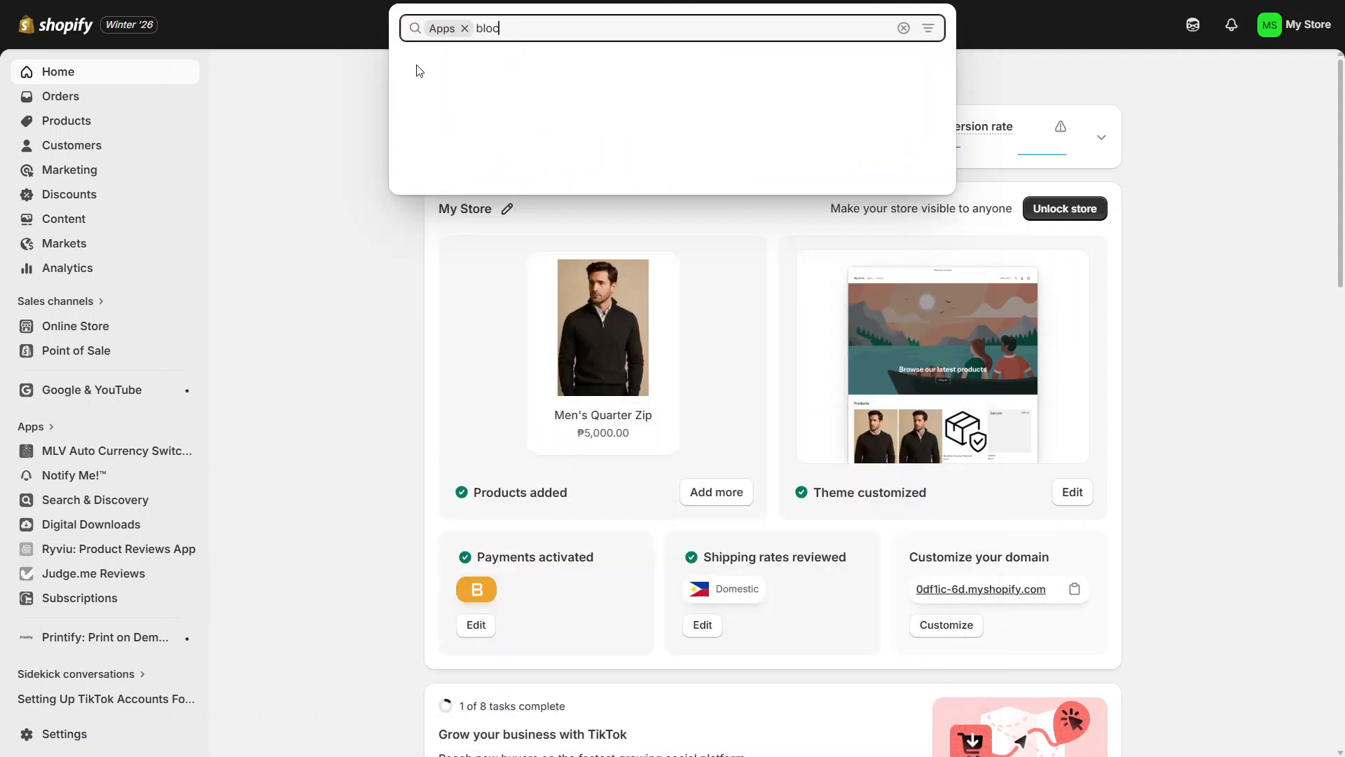
type("kit")
key("Return")
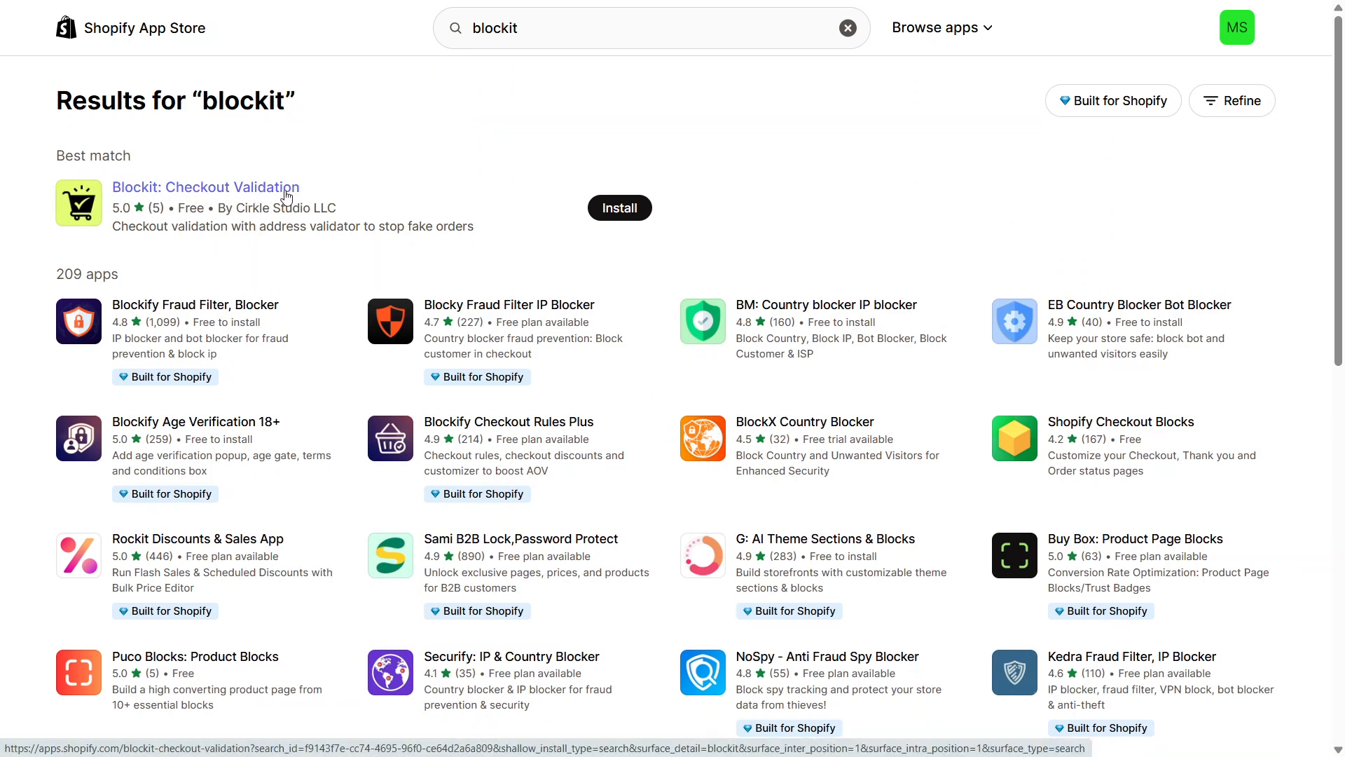
left_click(620, 208)
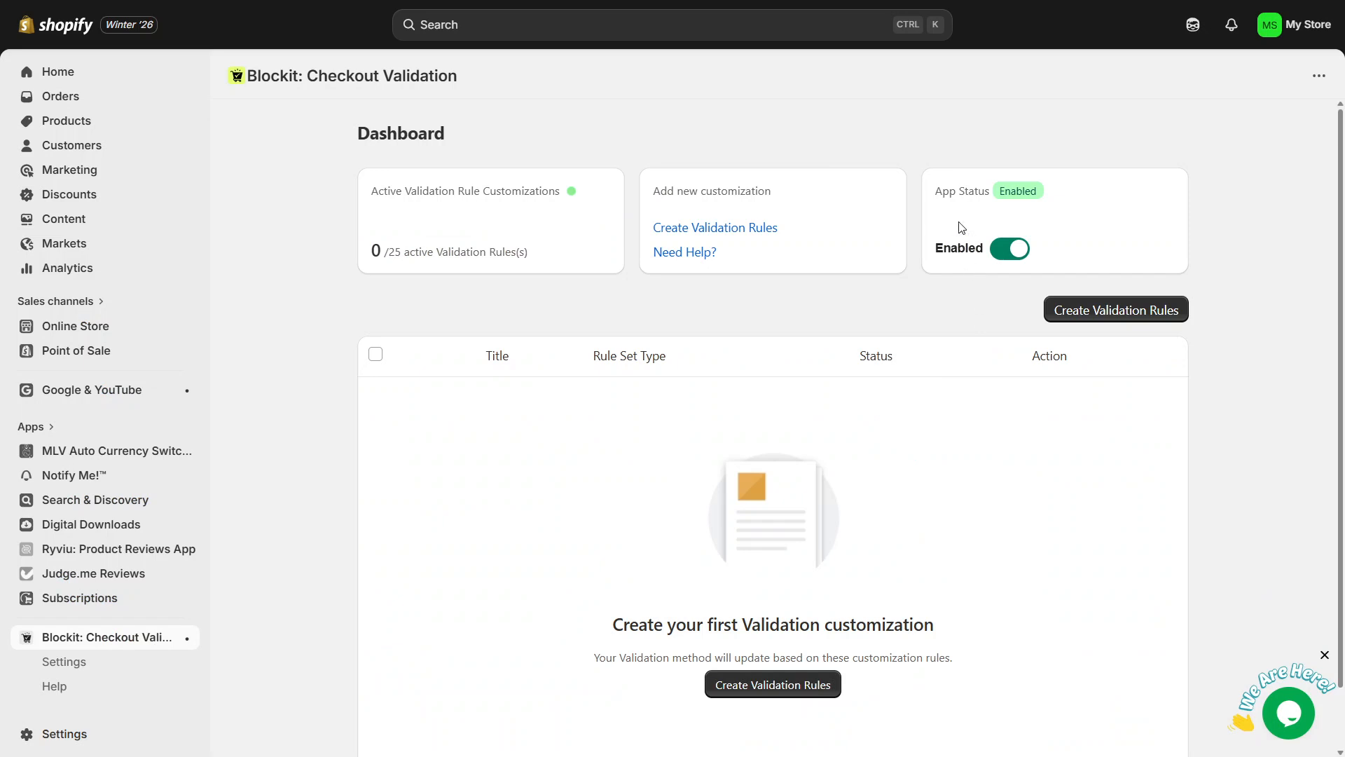
- Start creating a new validation rule of the type Rule Set 2 (Multiple)
triple_click(952, 187)
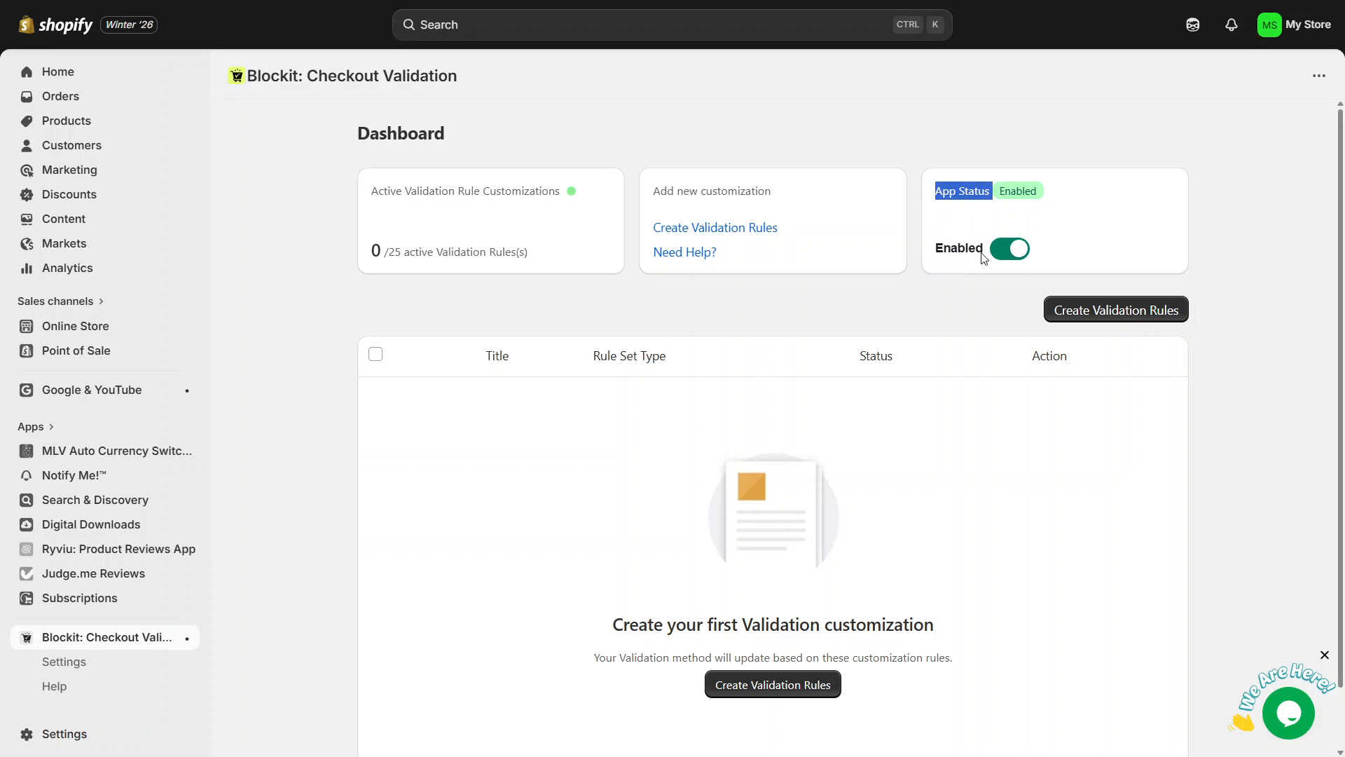
left_click(982, 315)
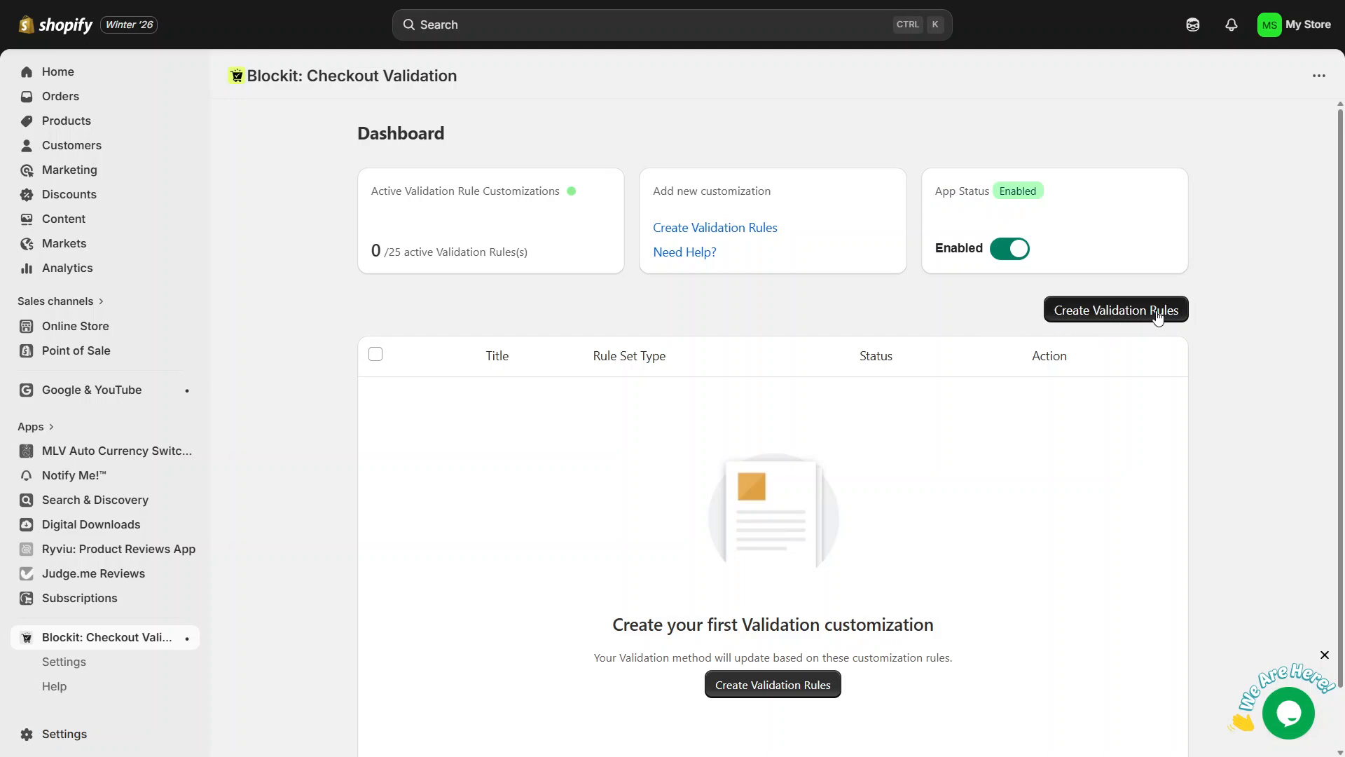
left_click(1069, 317)
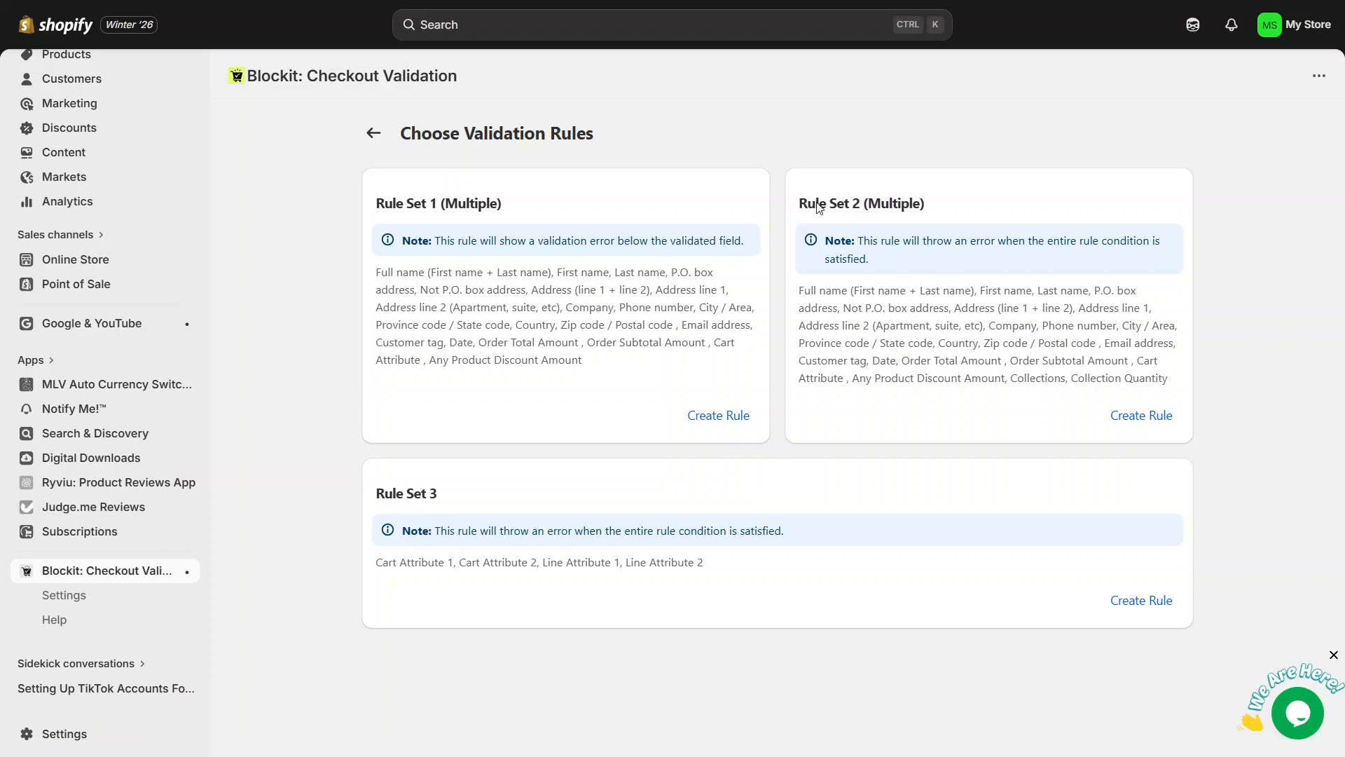
left_click_drag(799, 207, 907, 209)
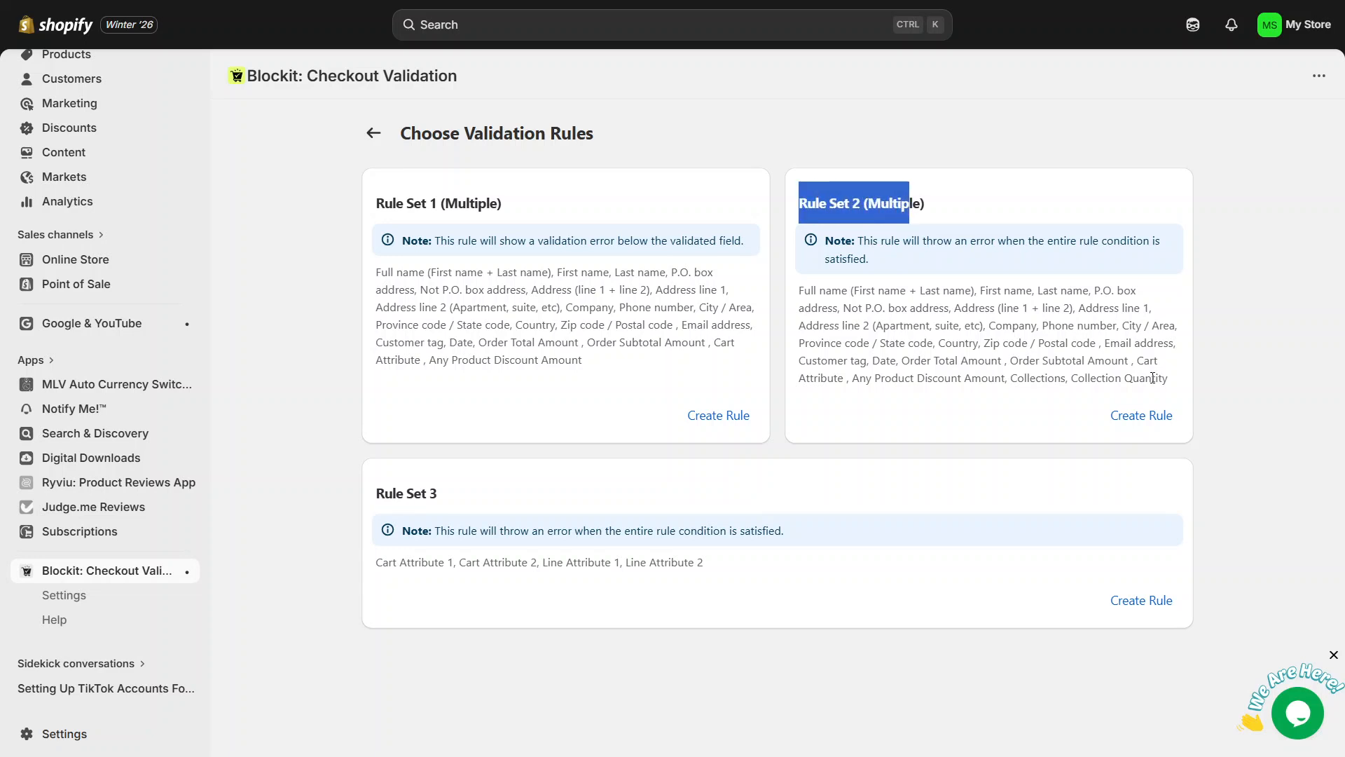
left_click(1149, 424)
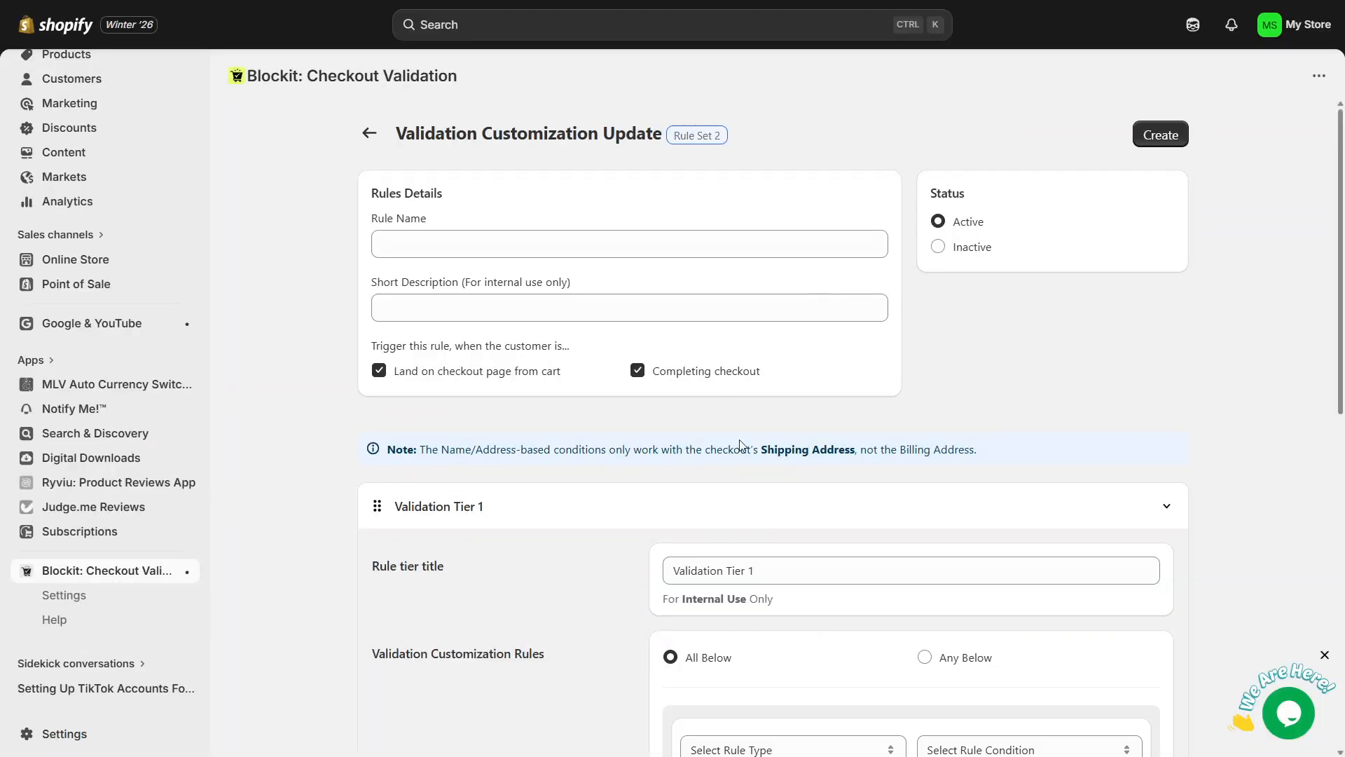
- Name the validation rule "Sample" and leave its short description empty
left_click(640, 240)
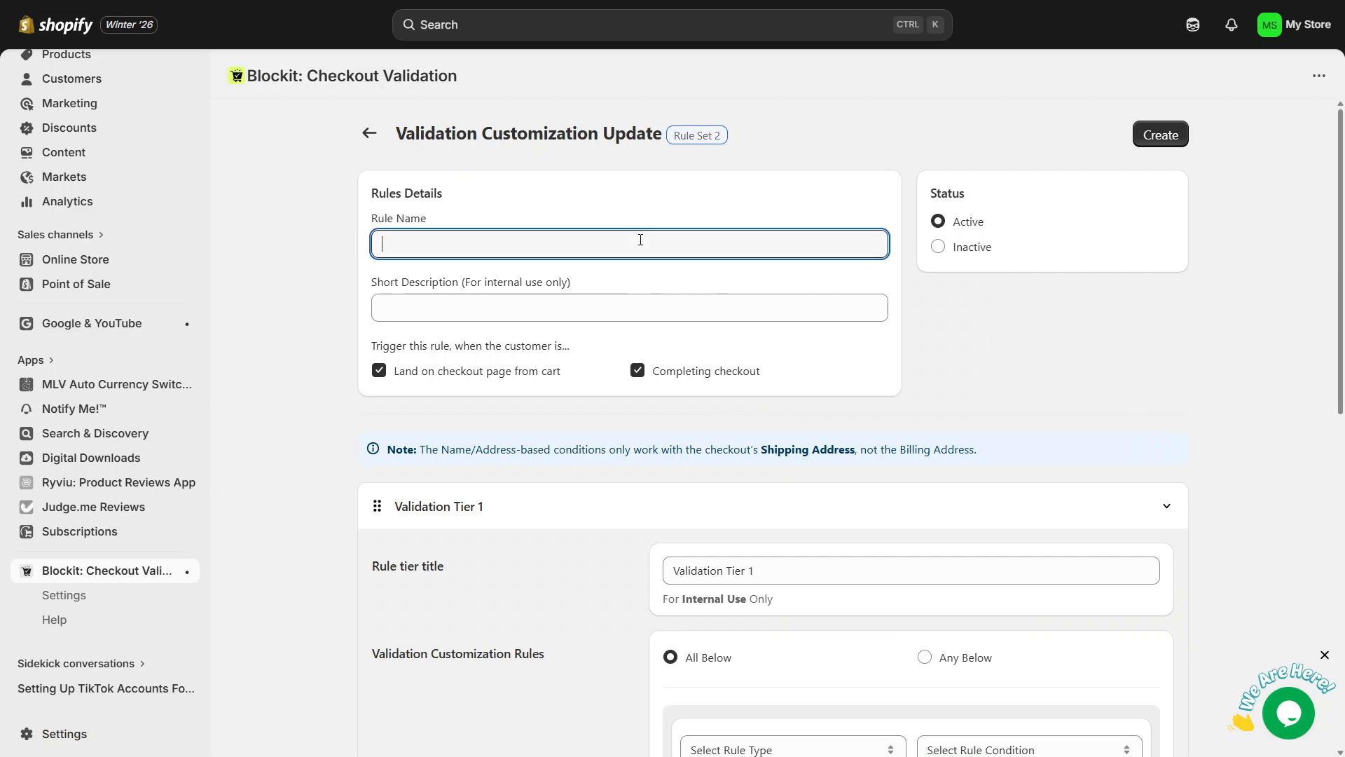
type("Sample")
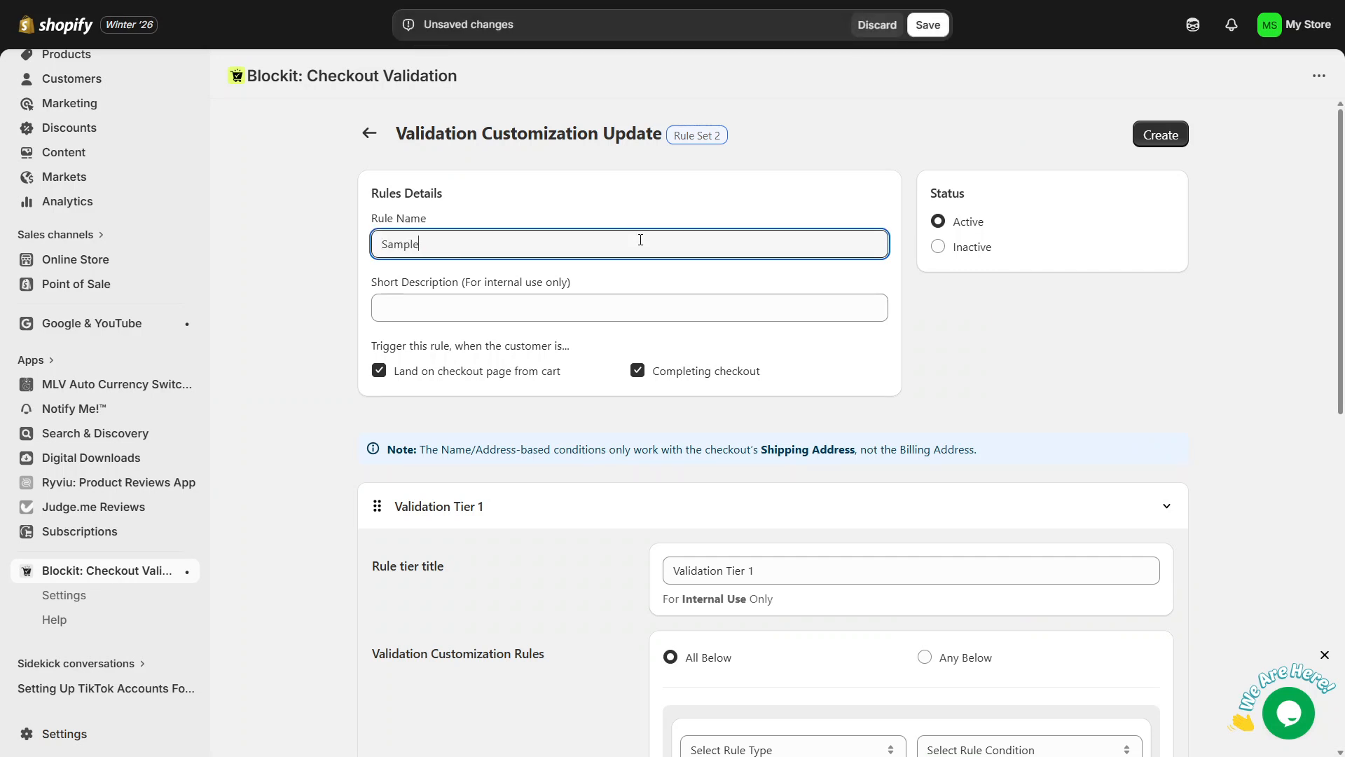
left_click(632, 311)
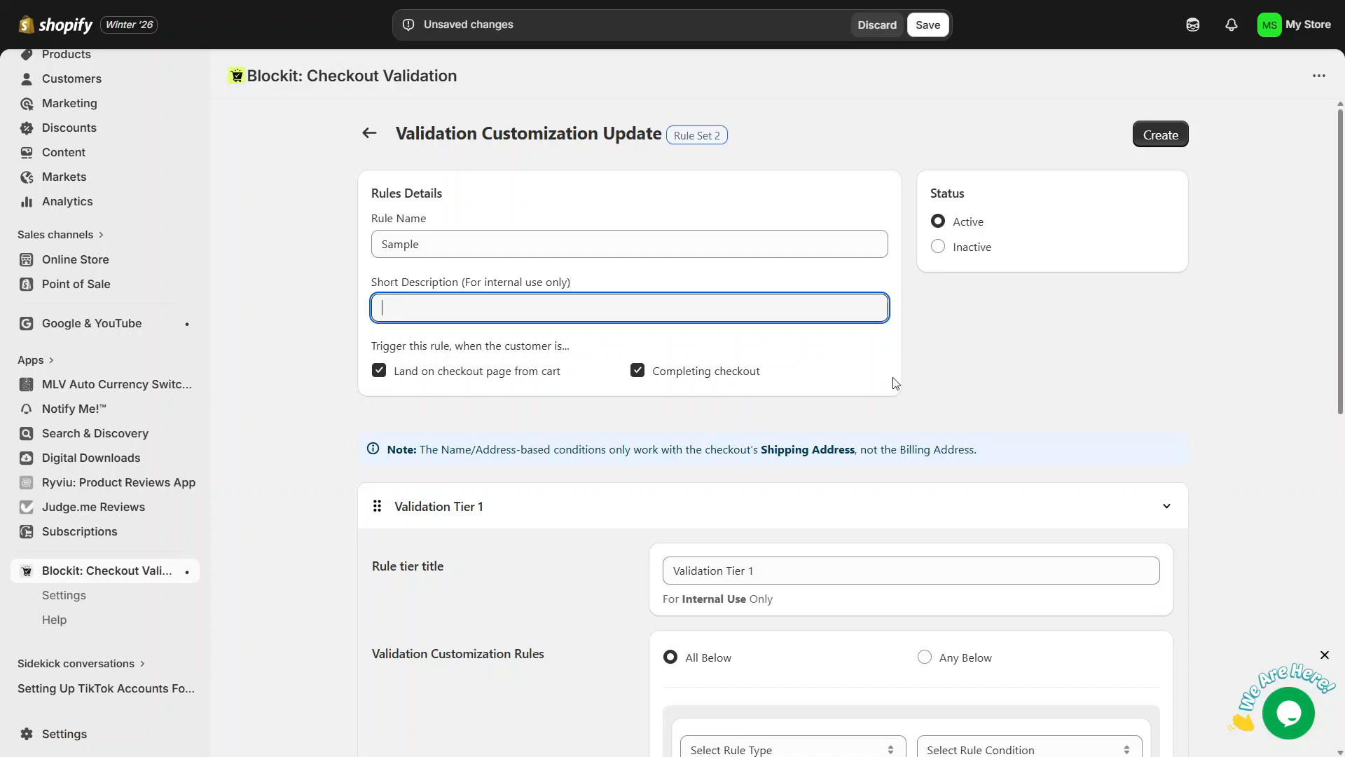
left_click(958, 374)
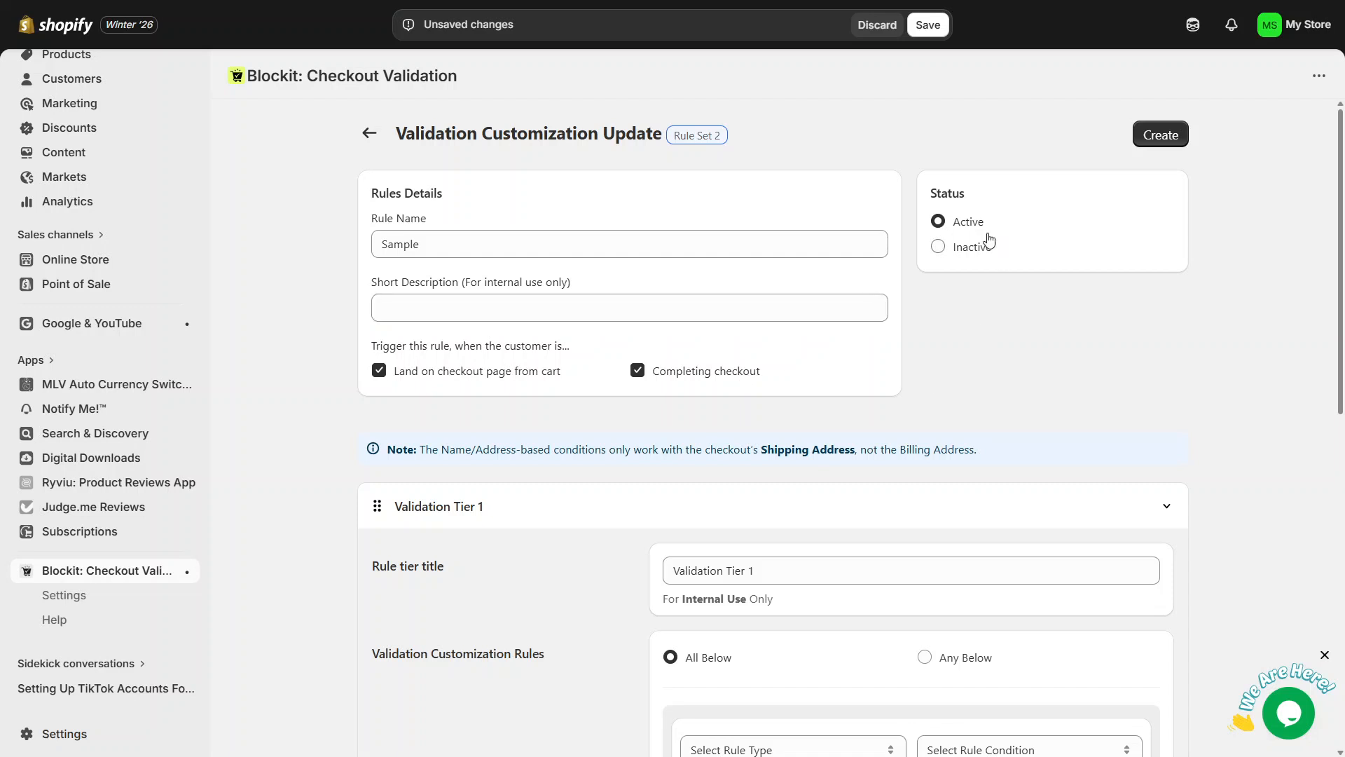
left_click_drag(976, 201, 931, 196)
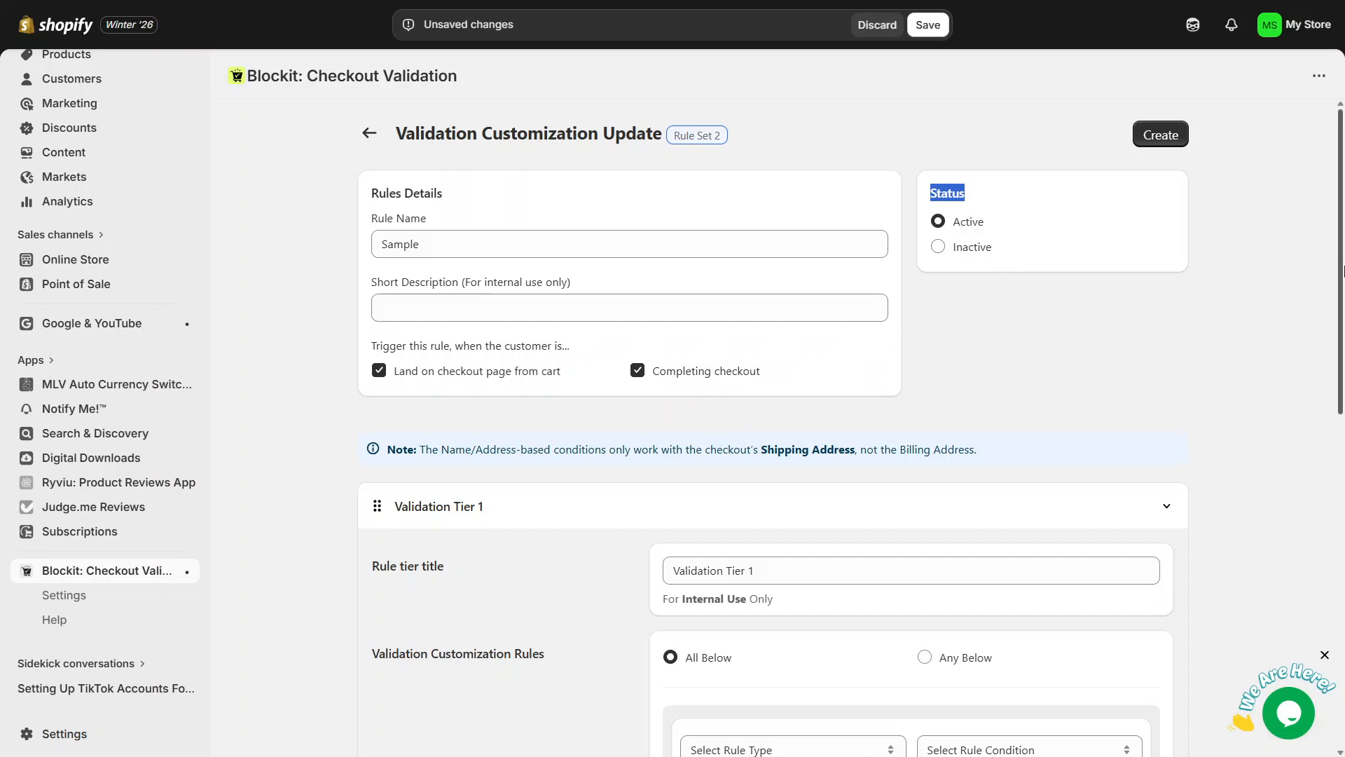
scroll(1343, 271, "down", 3)
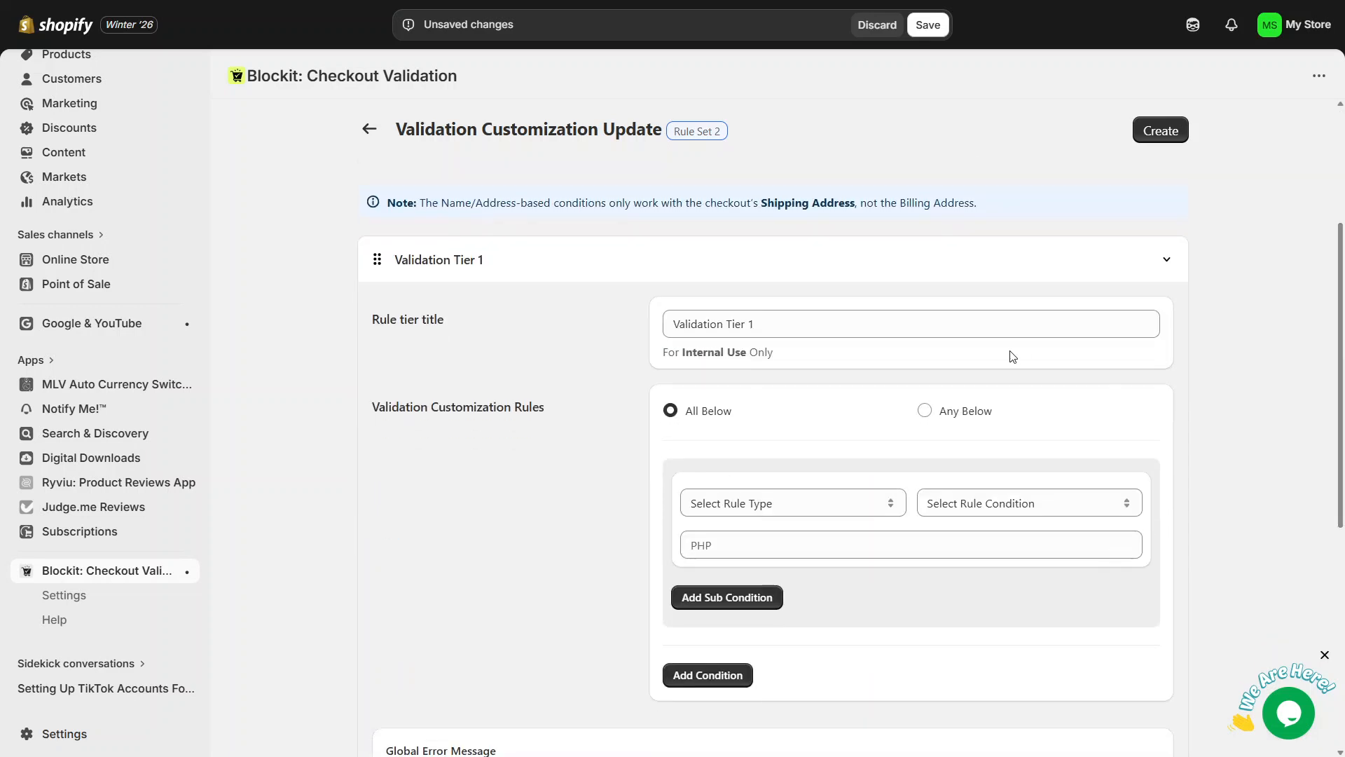
left_click(988, 318)
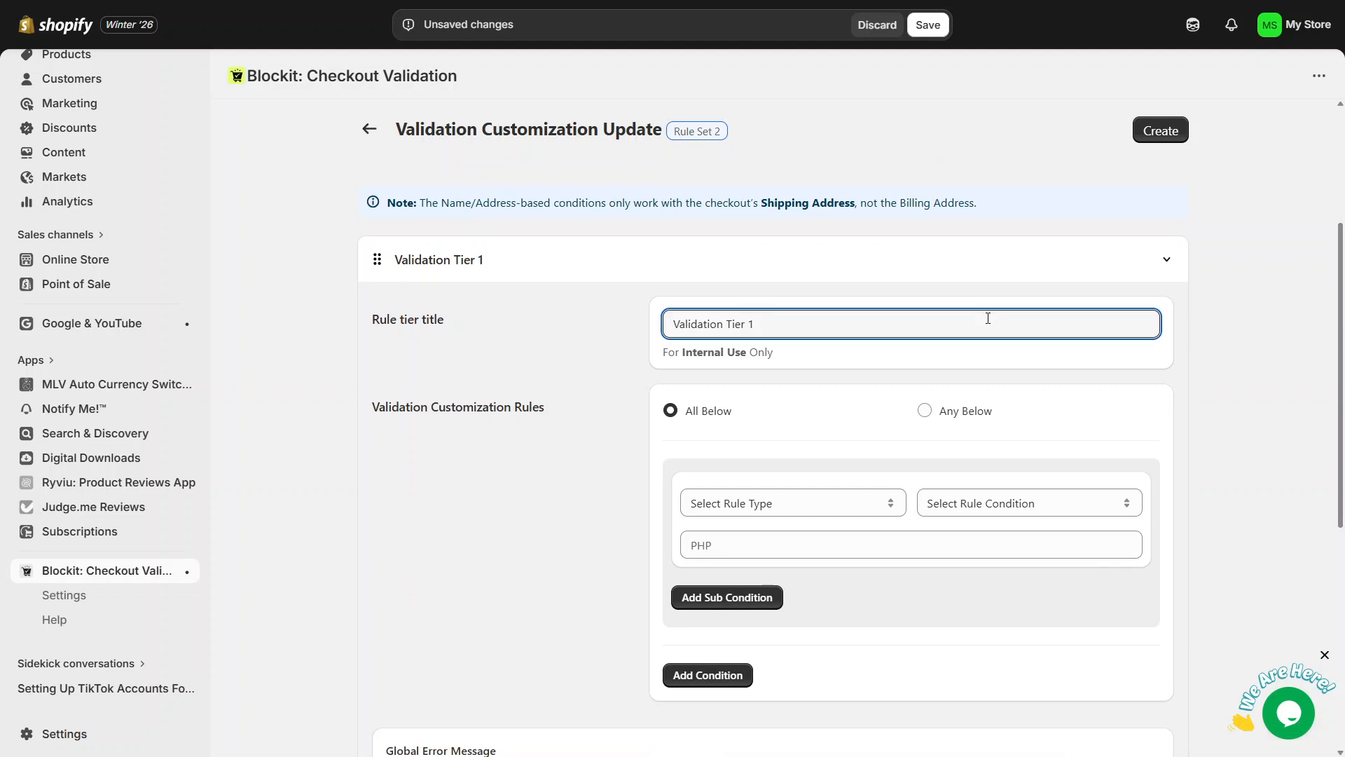
type("Sam")
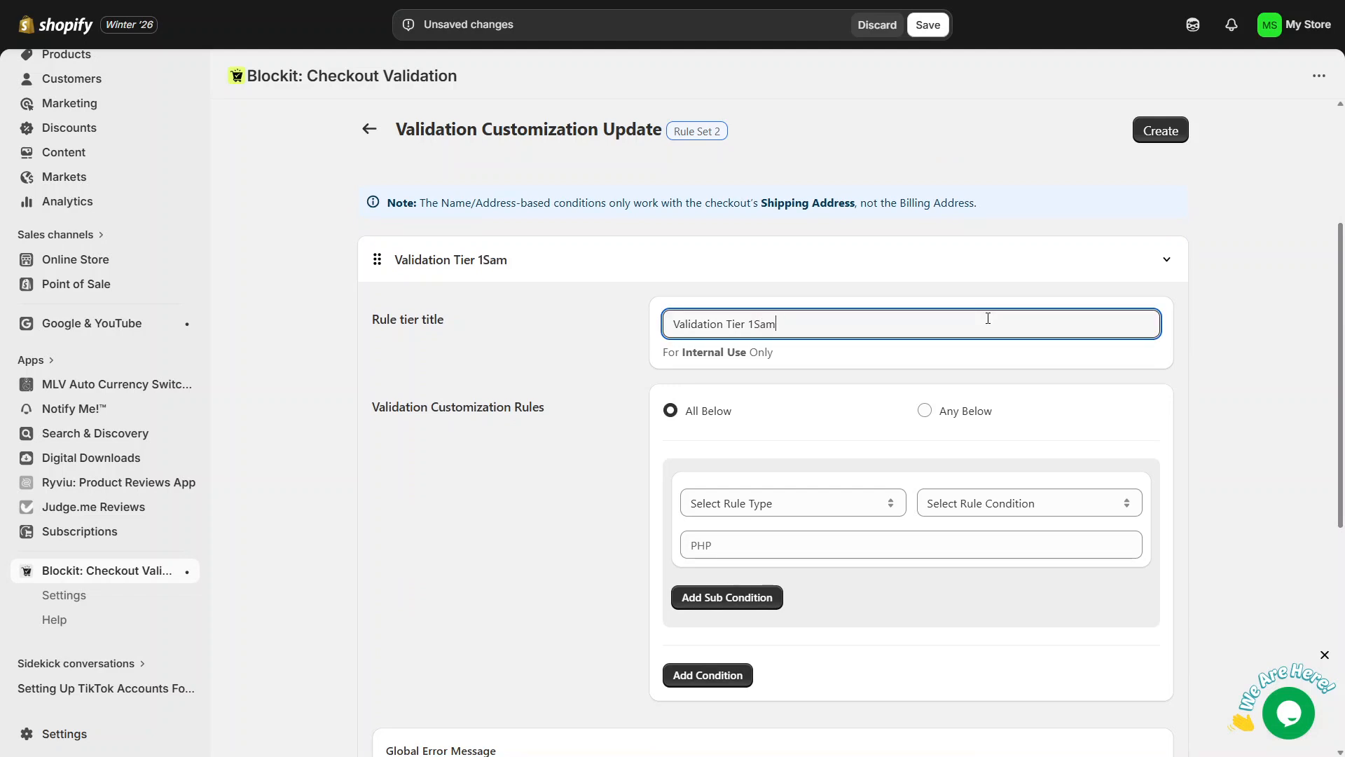
type("ple")
key("BackSpace")
key("BackSpace")
key("BackSpace")
key("BackSpace")
left_click(947, 419)
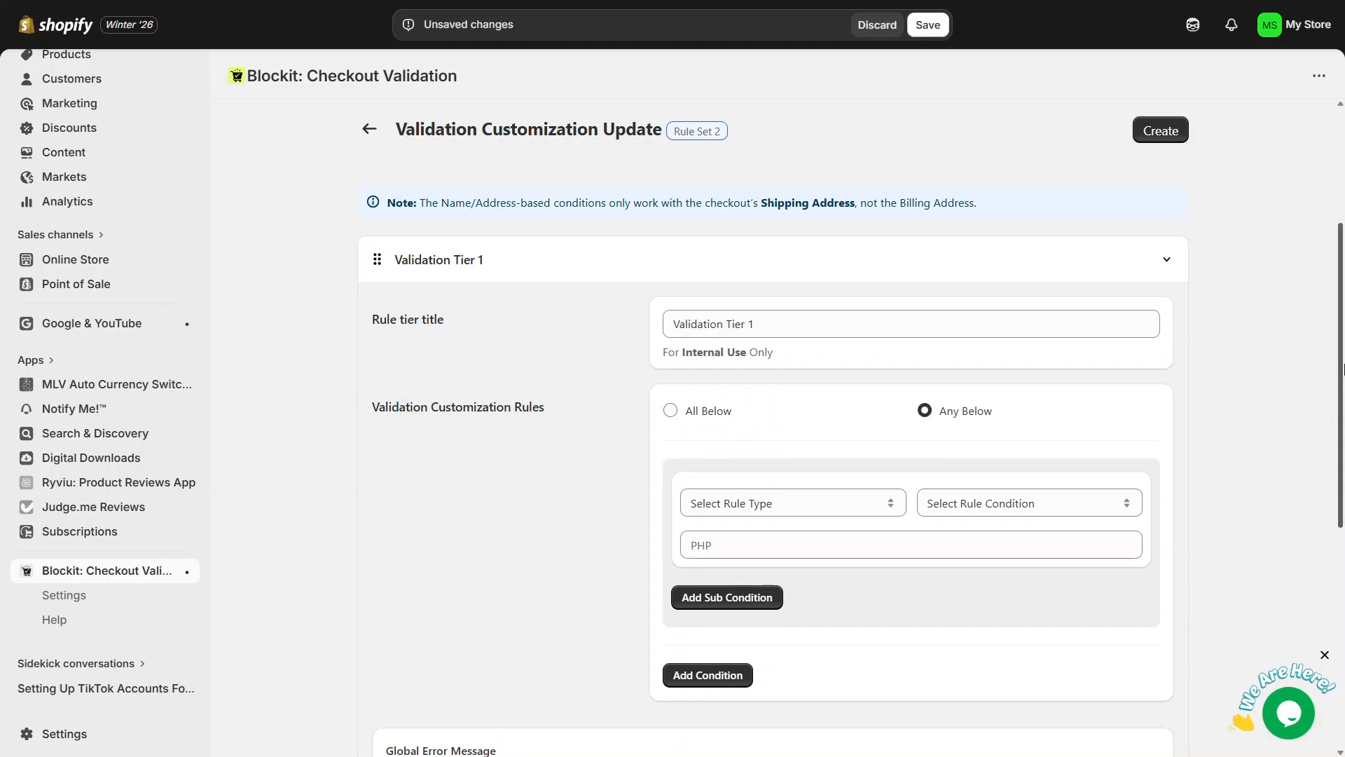
left_click_drag(1343, 369, 1343, 464)
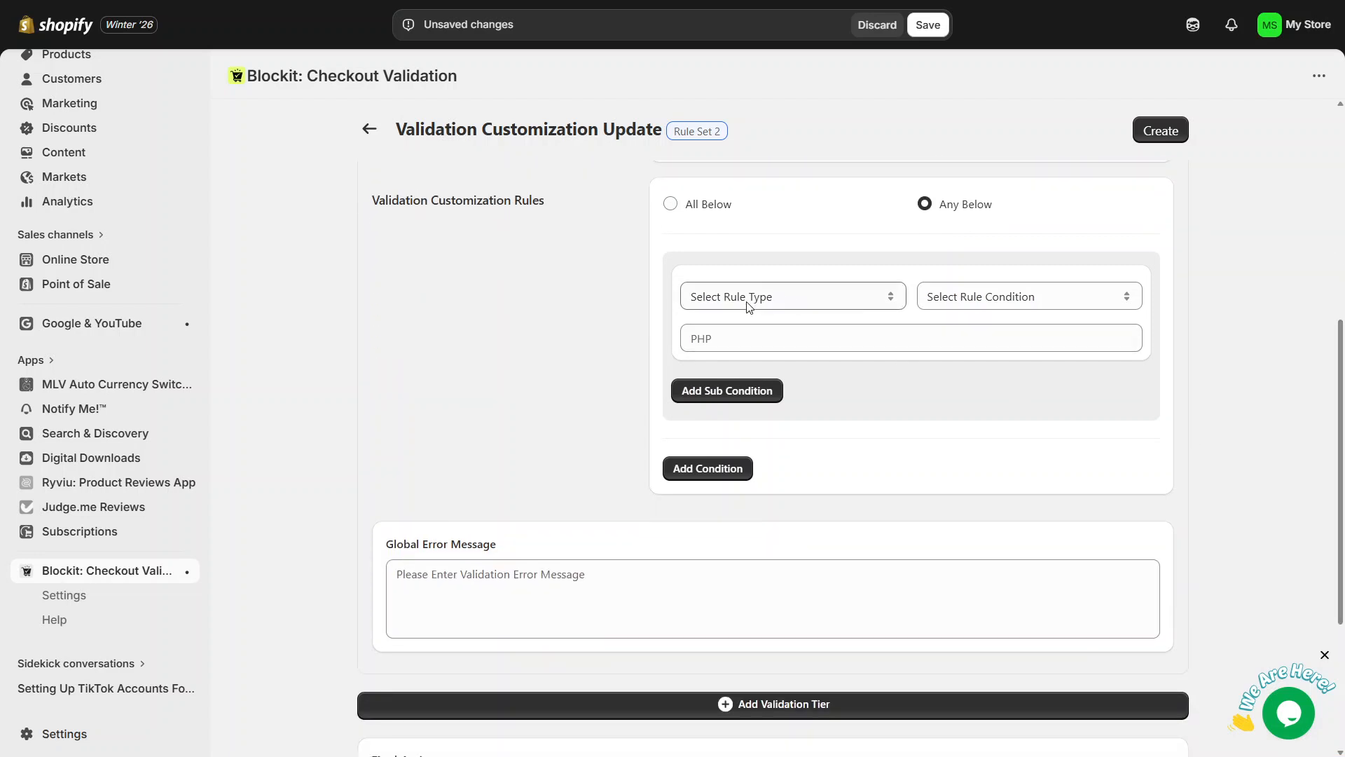
left_click(818, 309)
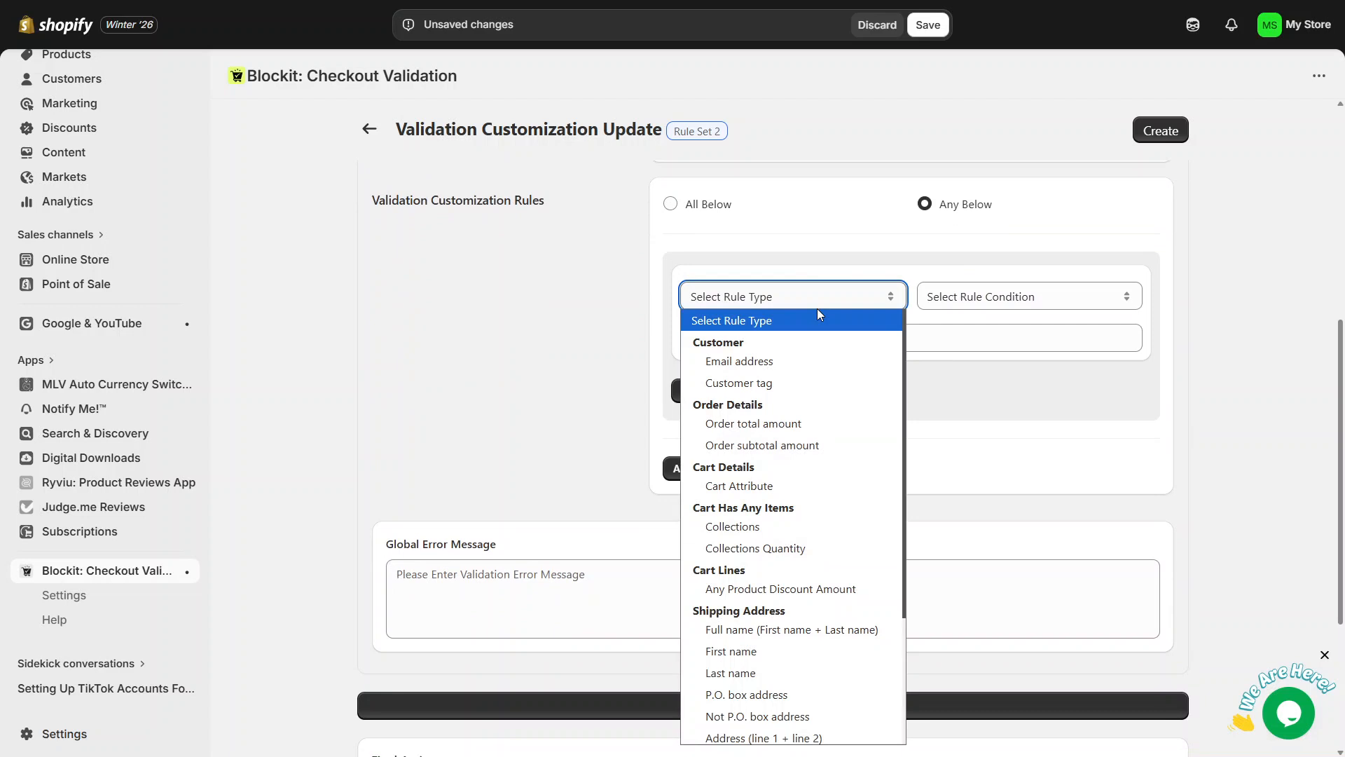
left_click(784, 360)
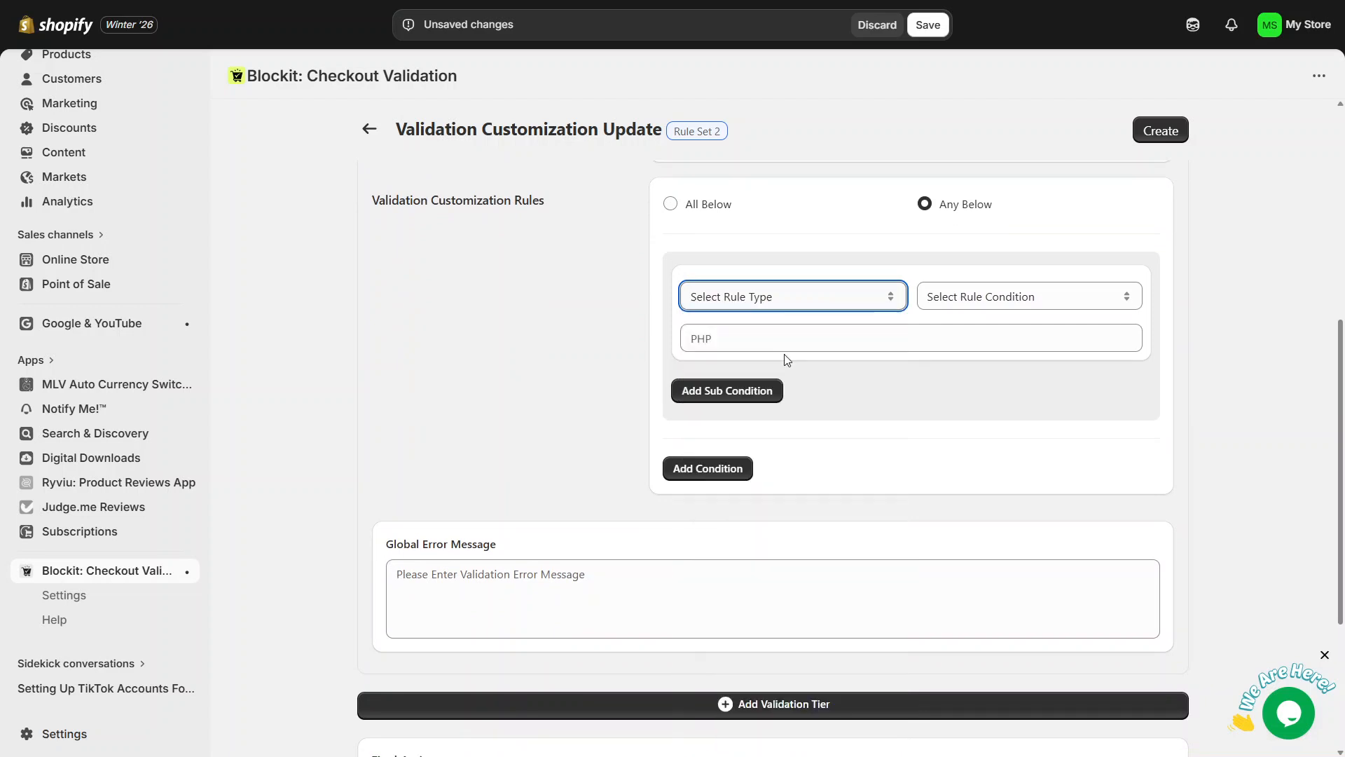
left_click(978, 297)
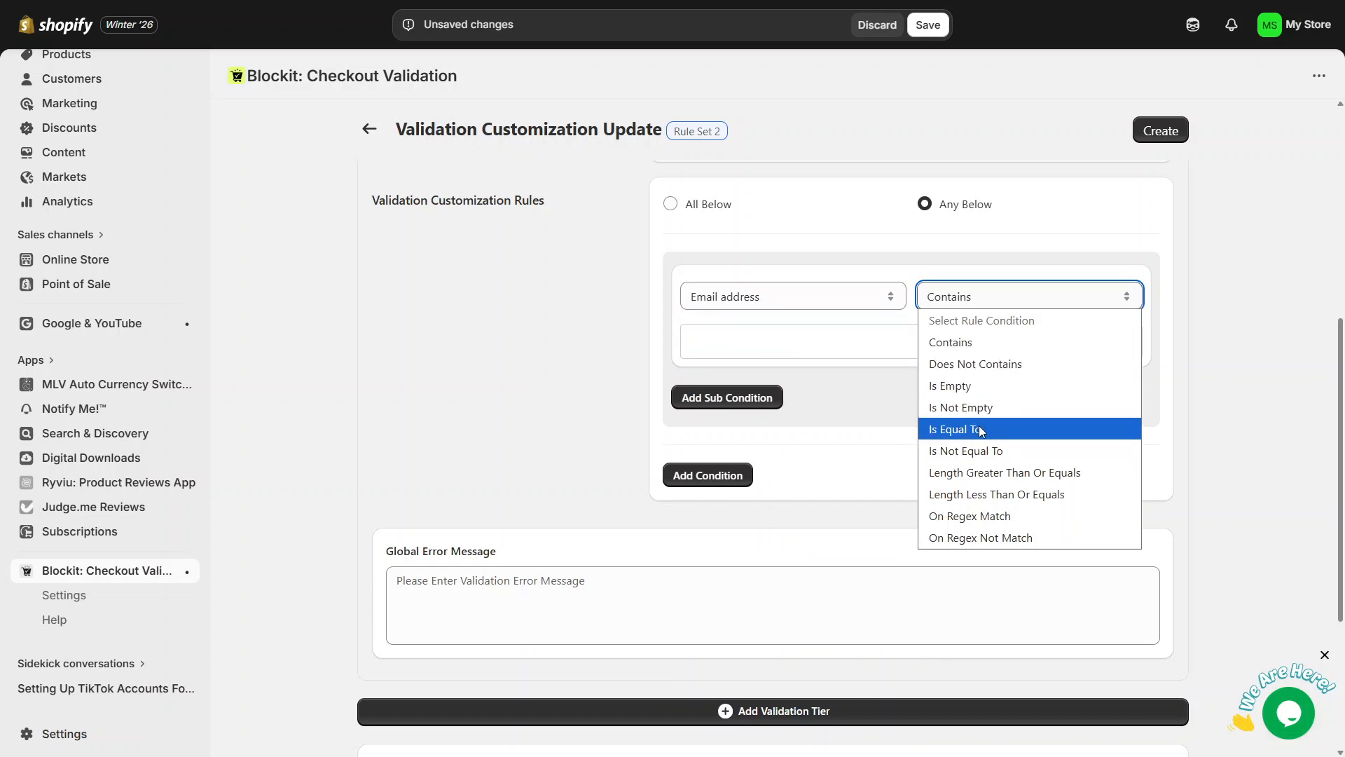
left_click(1003, 347)
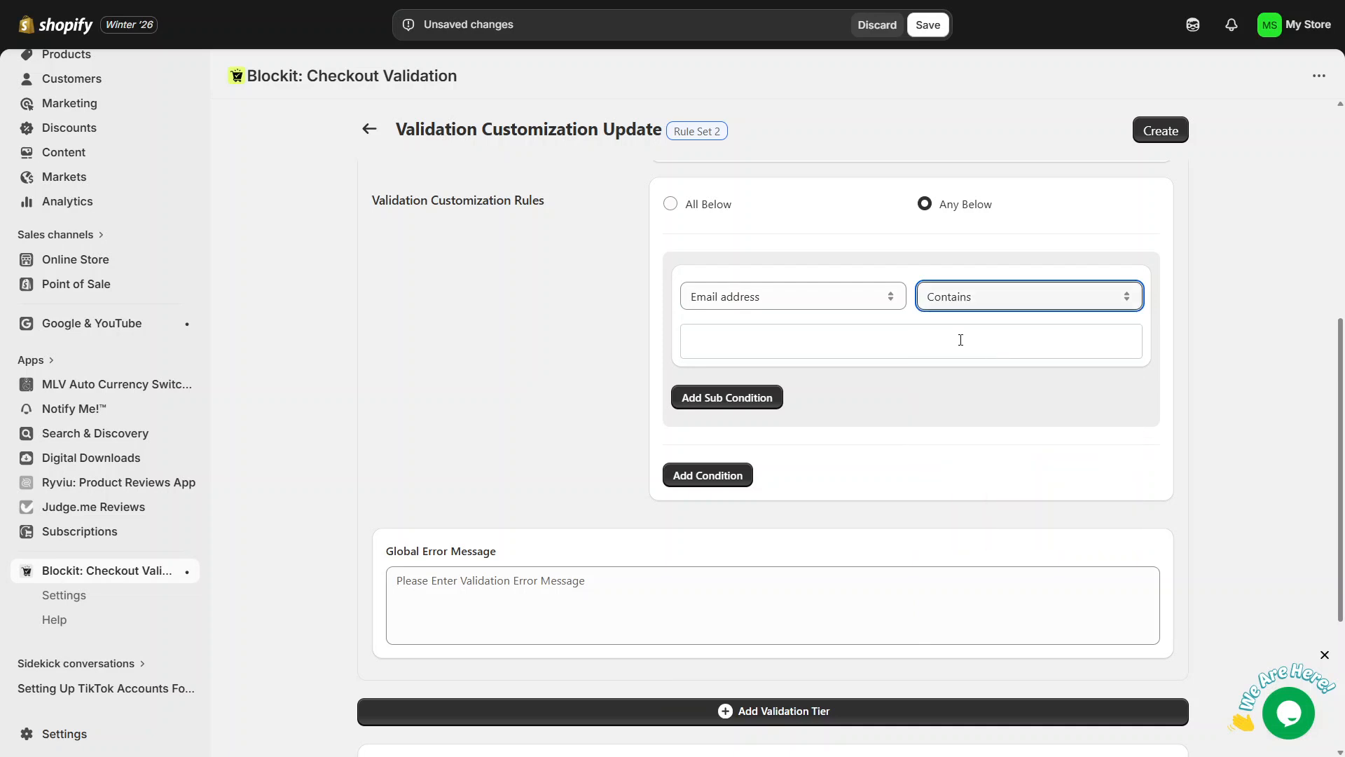
left_click(952, 336)
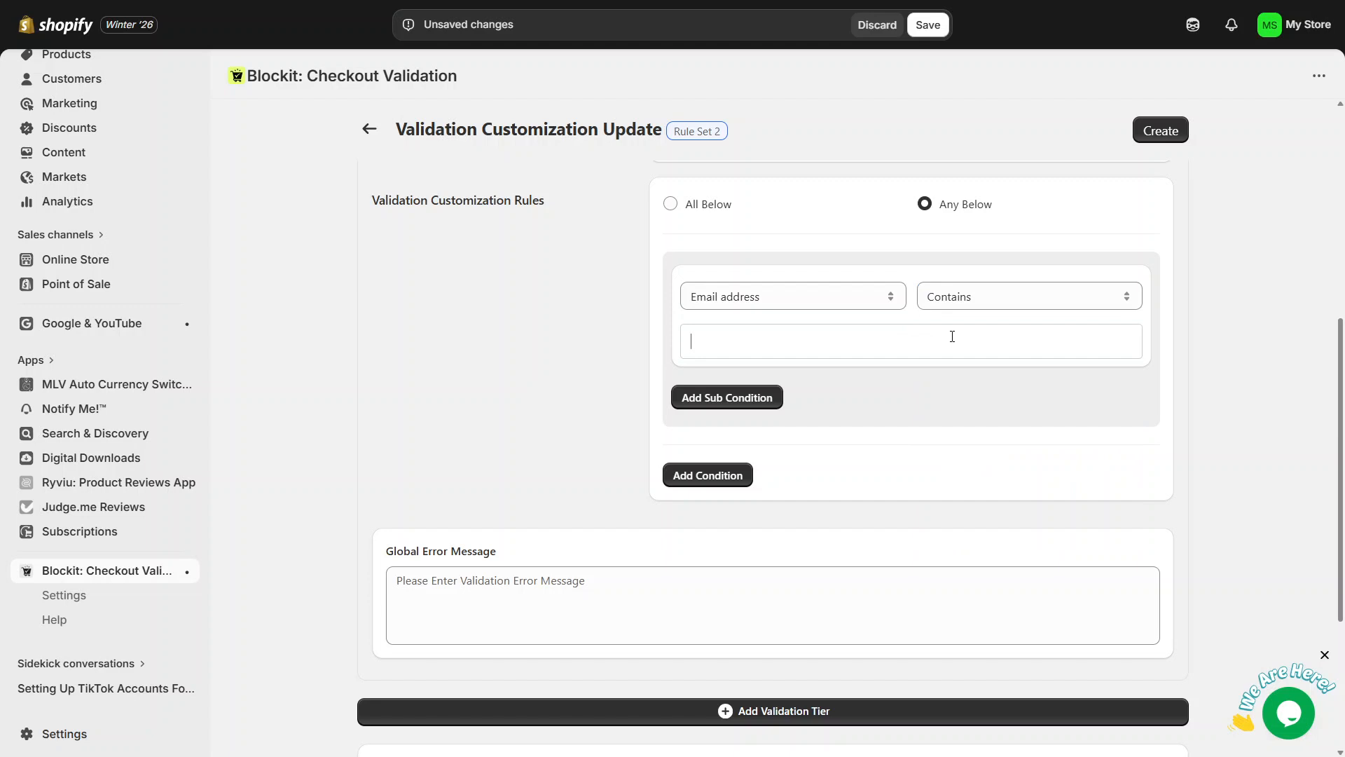
type("@example.com")
key("Return")
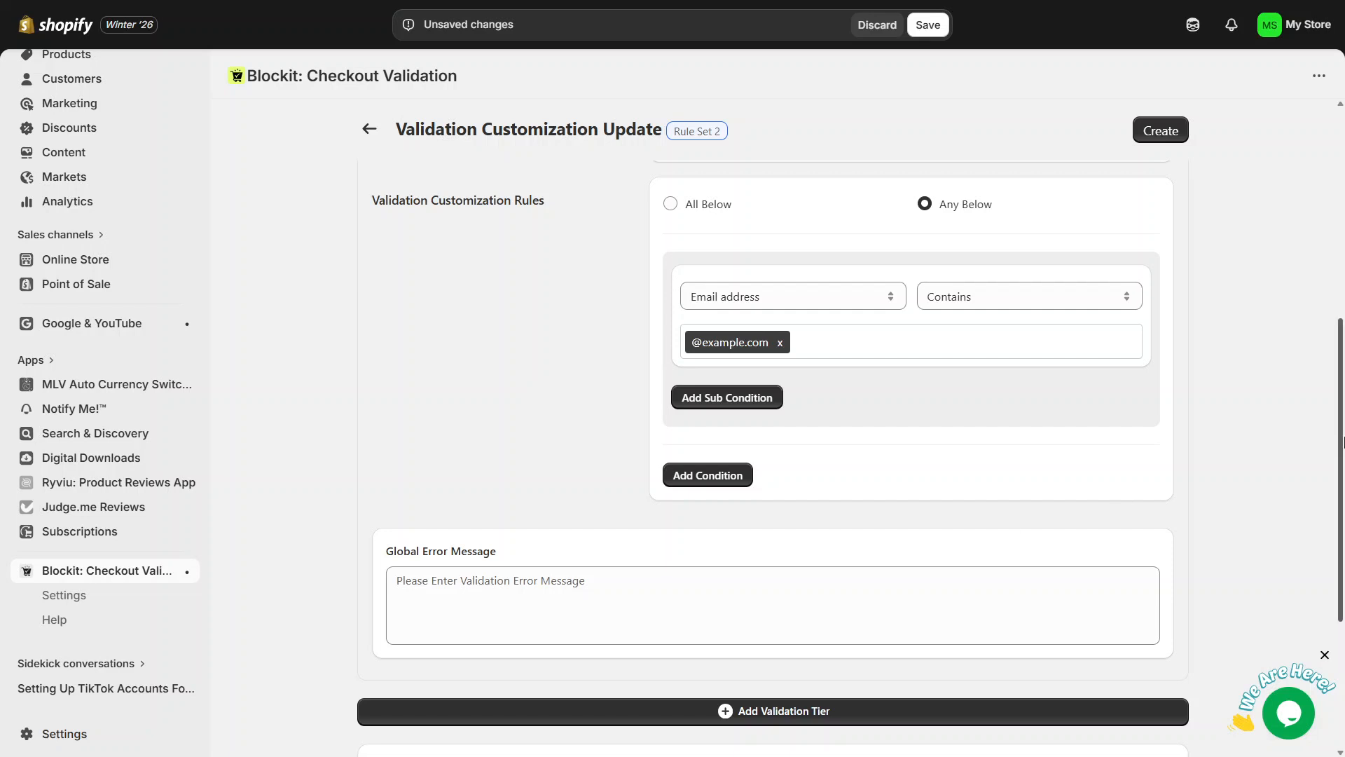
- Set the global error message to "We’re unable to process your order at this time. Please contact support if you believe this is an error."
scroll(1342, 441, "down", 1)
left_click(1069, 506)
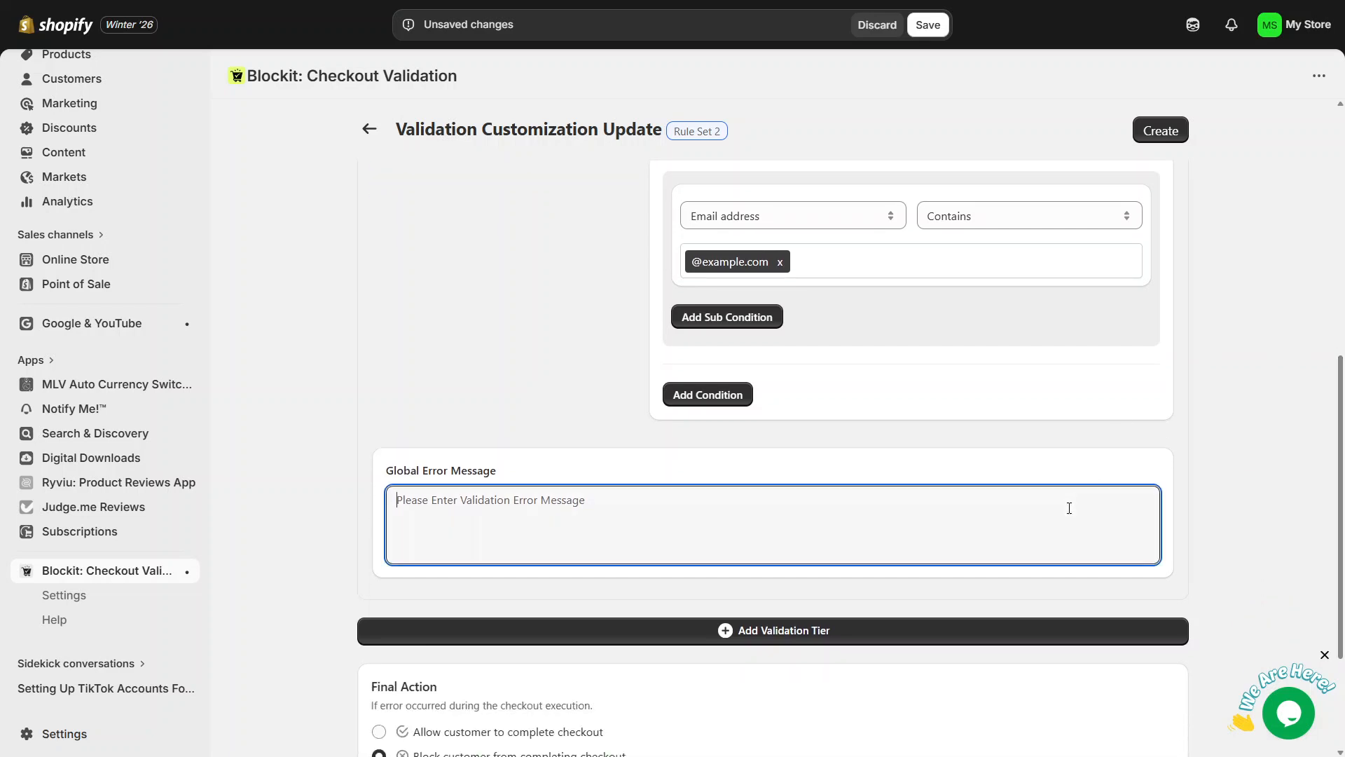
type("We’re unable to process your order at this time. Please contact support if you believe this is an error.")
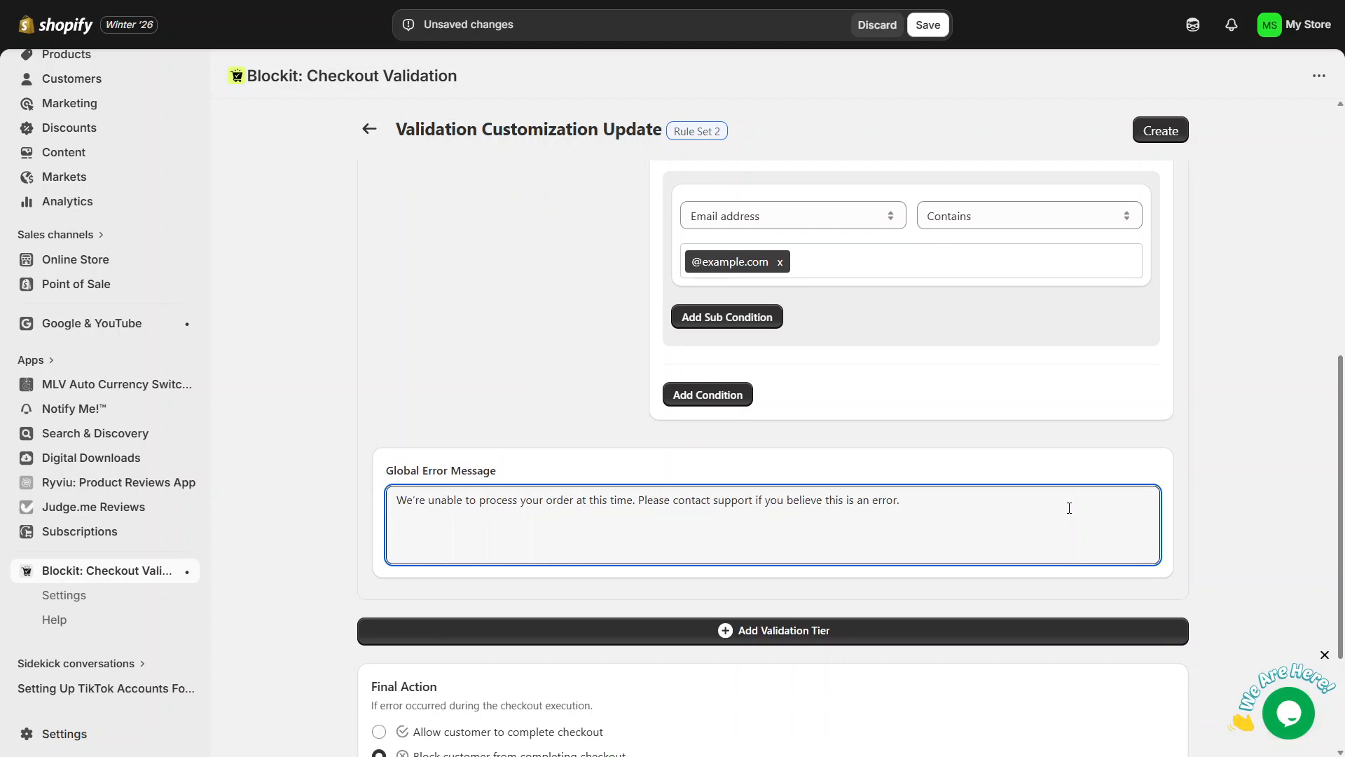
left_click_drag(899, 500, 395, 500)
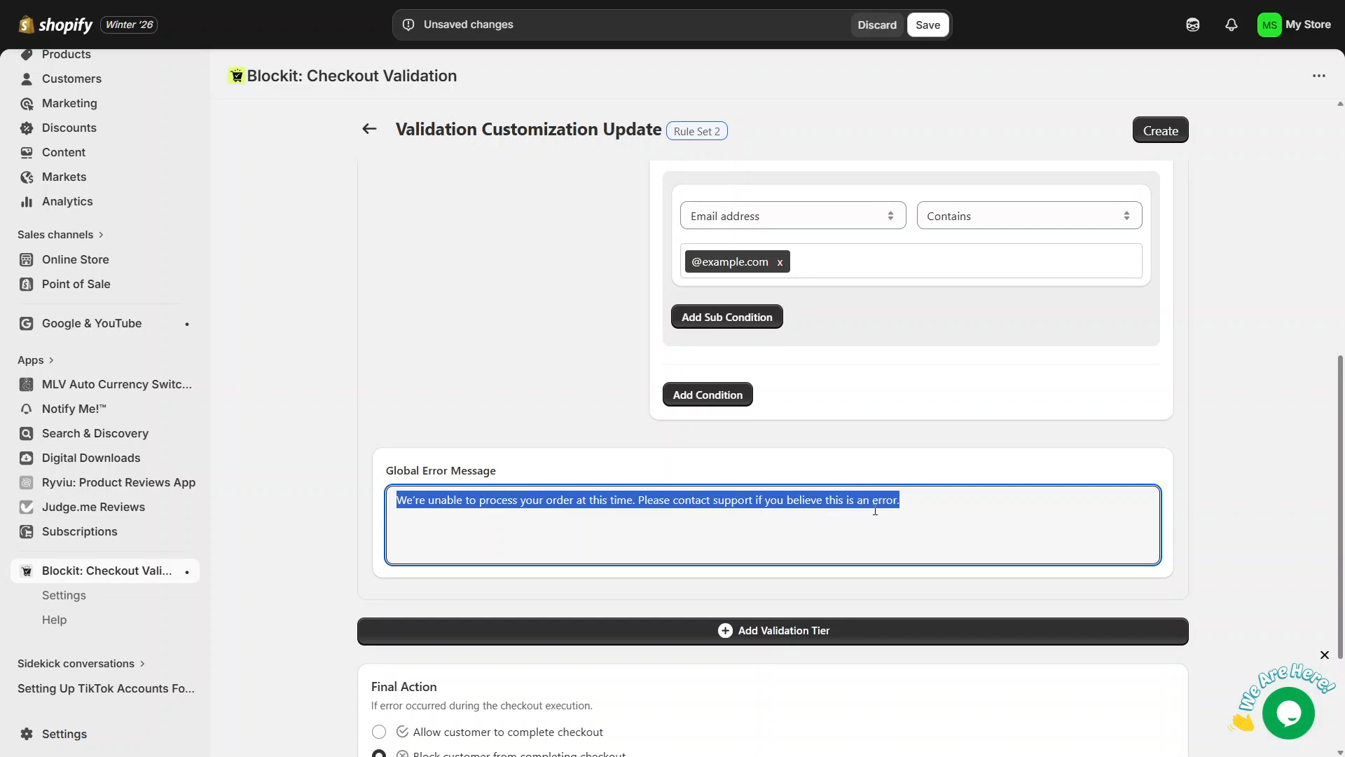
left_click(1041, 529)
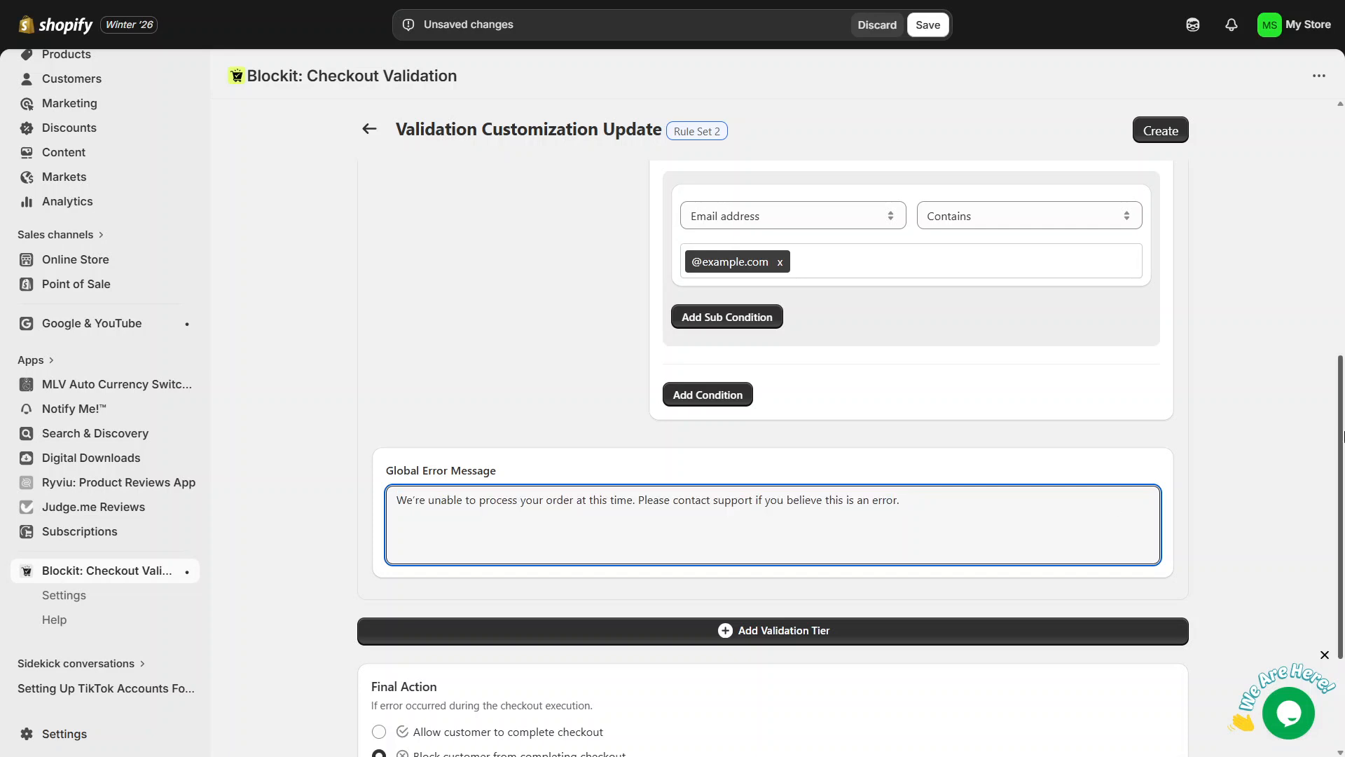
- Create the validation rule, keeping the final action that blocks the customer from completing checkout
scroll(1342, 435, "down", 3)
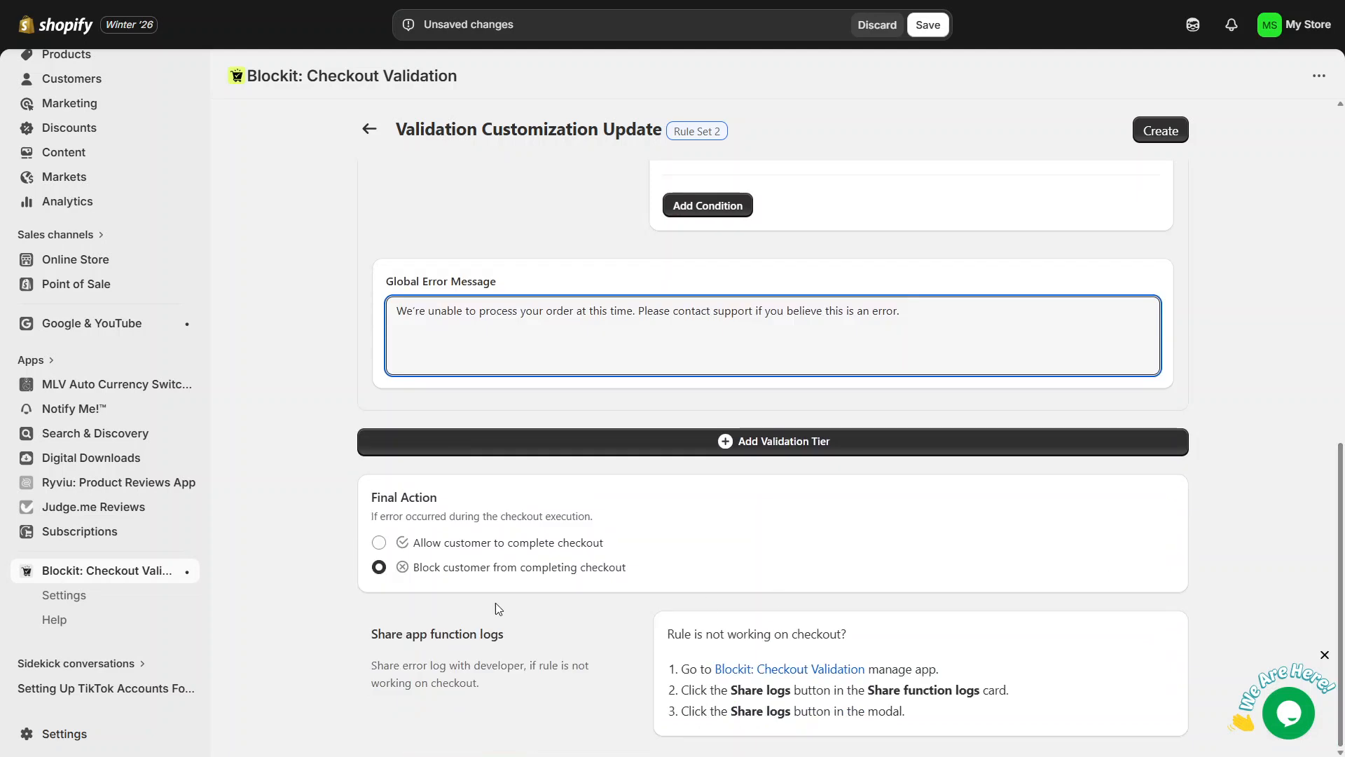
left_click_drag(419, 568, 634, 568)
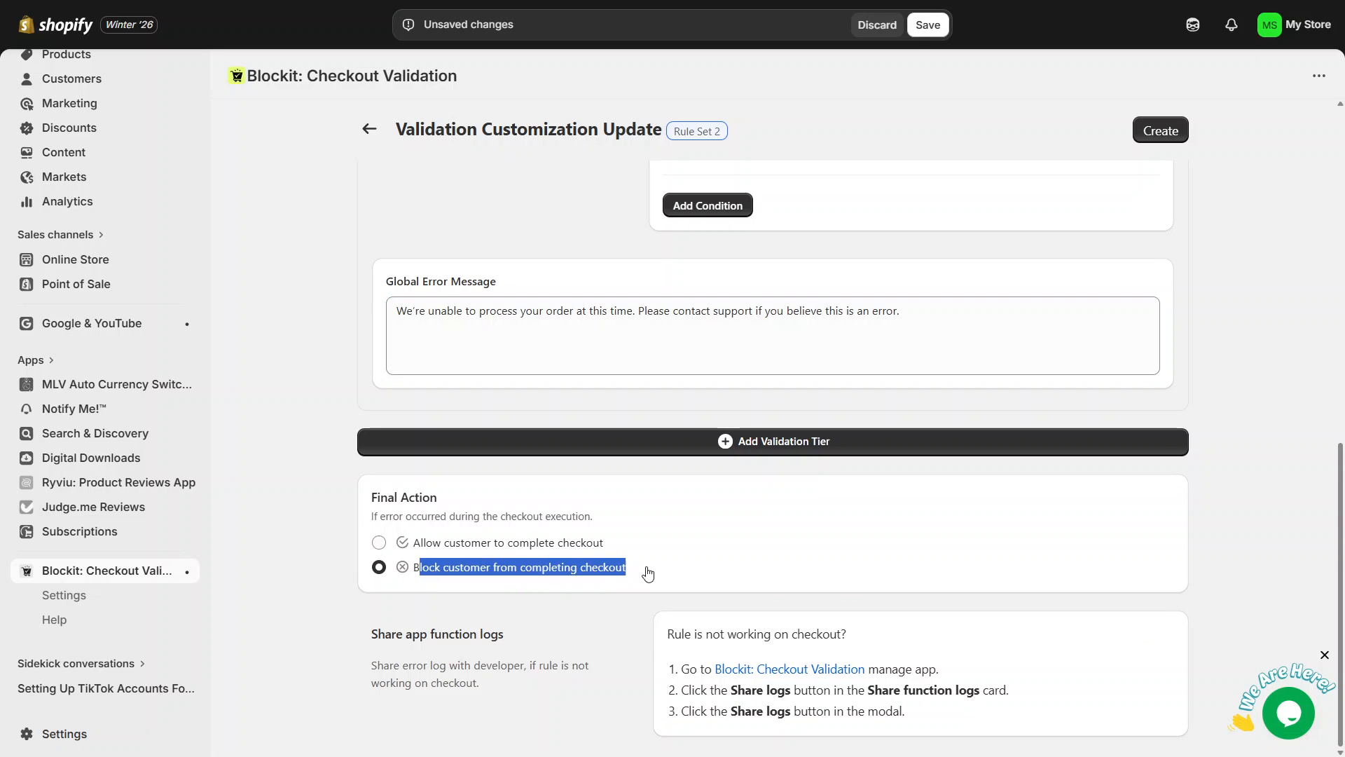
left_click(664, 579)
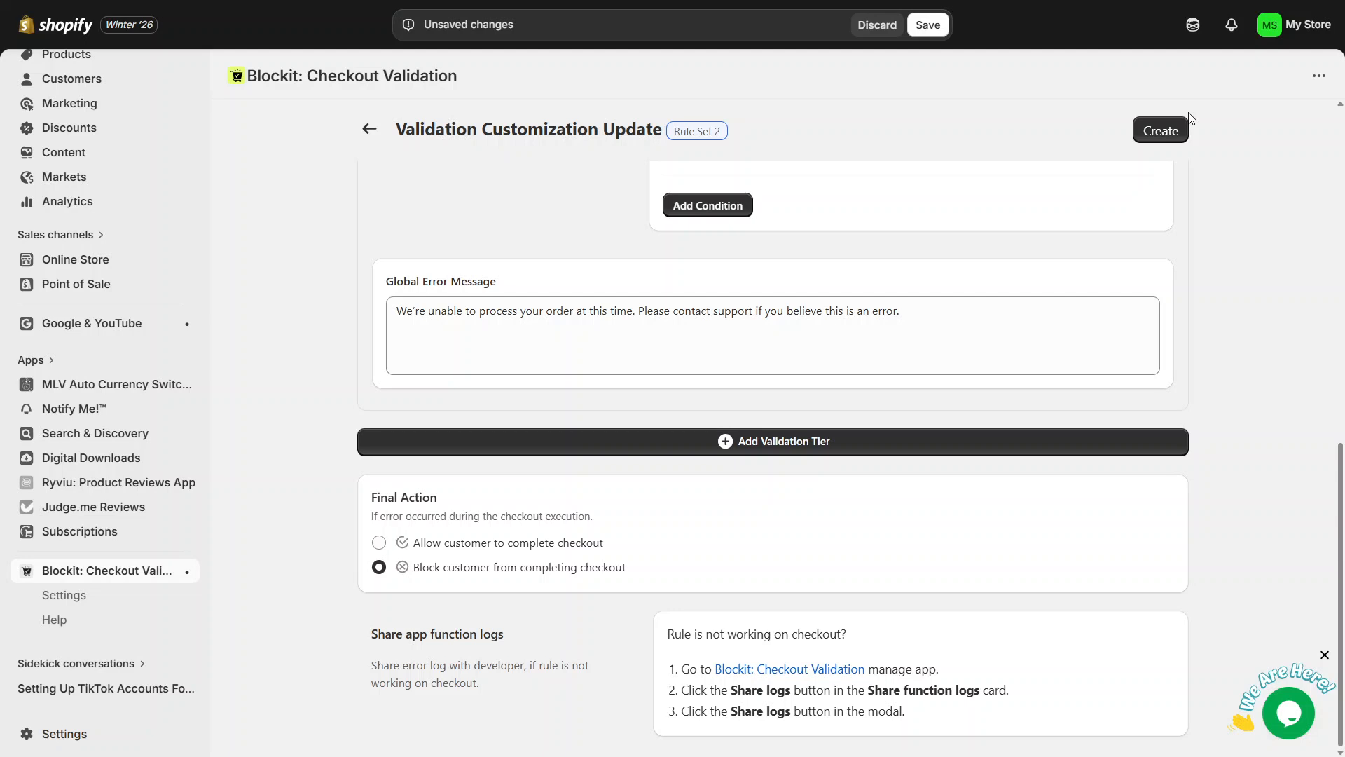
left_click(1157, 135)
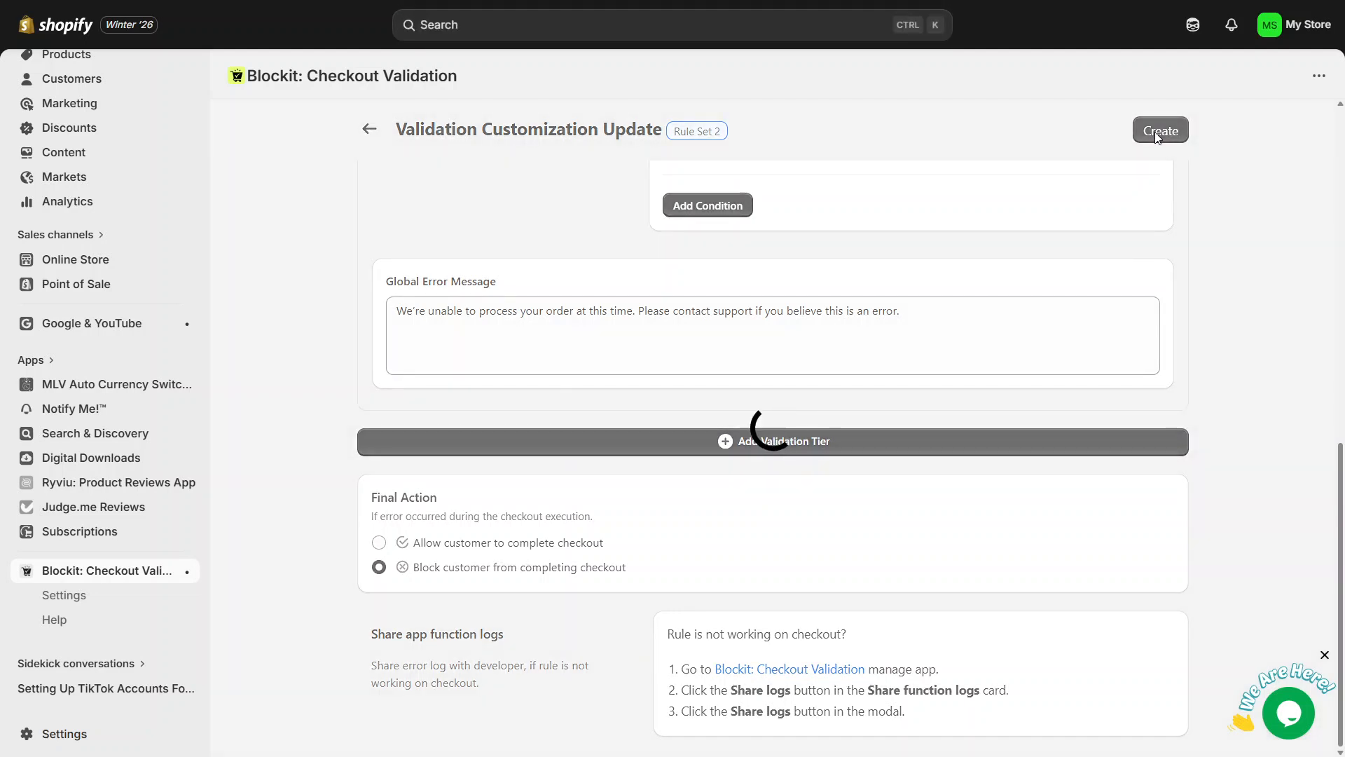